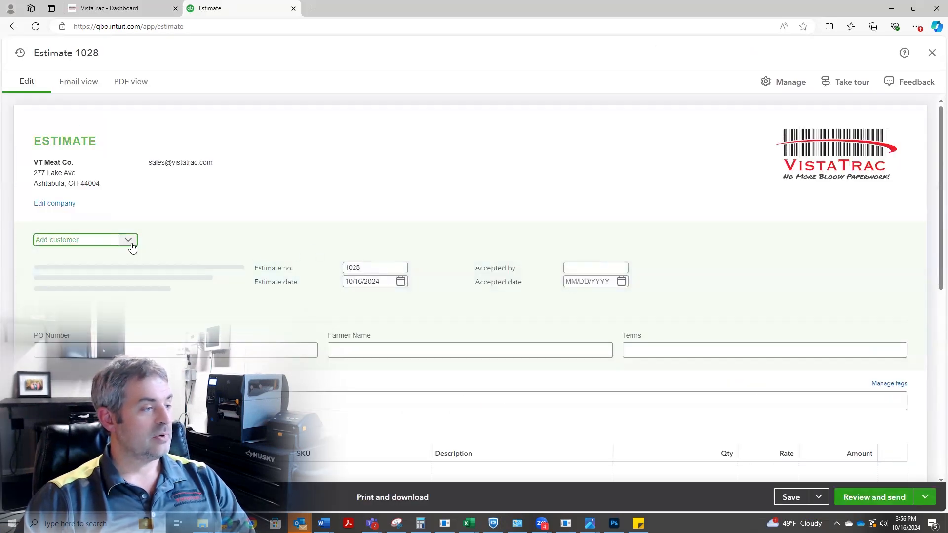
# Choose the Costco customer for the estimate and add 1001 STRIP STEAK as the first product line.
pyautogui.click(129, 240)
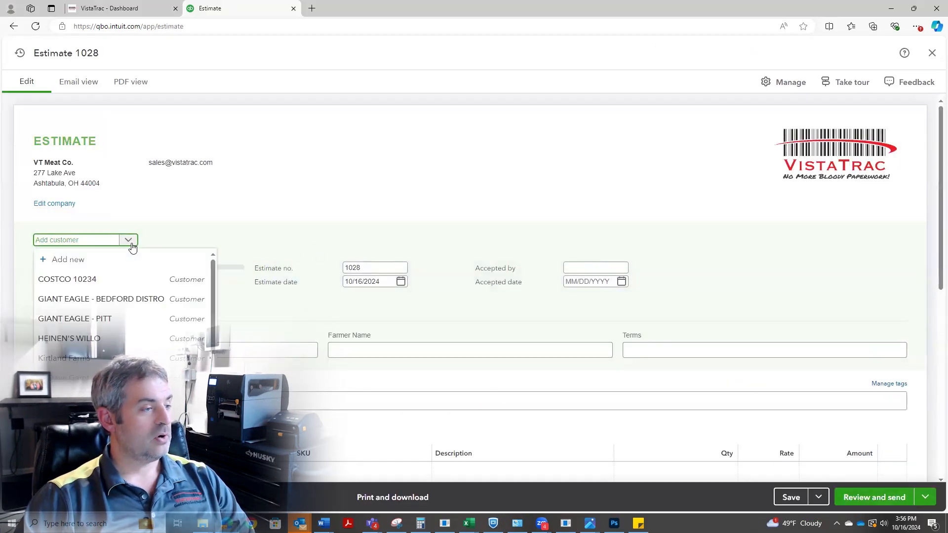
pyautogui.click(101, 277)
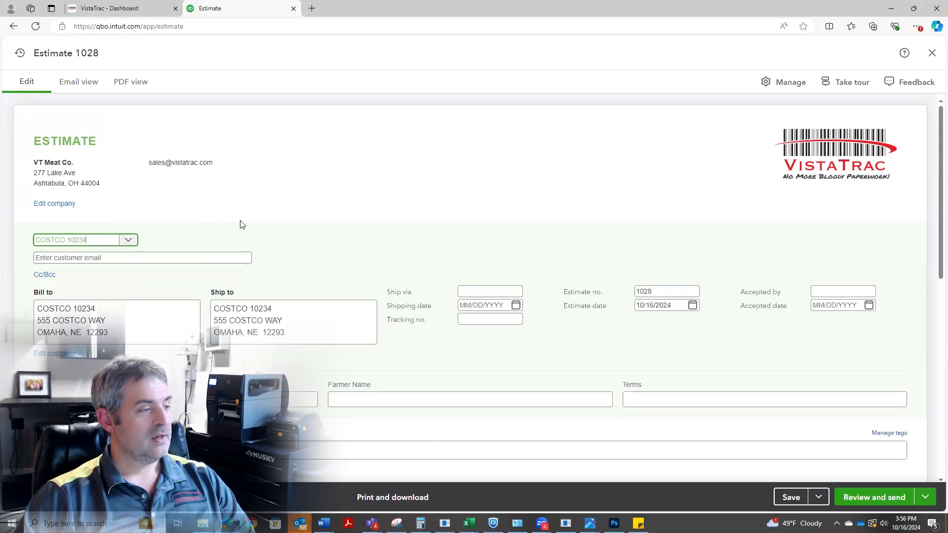
pyautogui.scroll(-4, 241, 223)
pyautogui.click(142, 332)
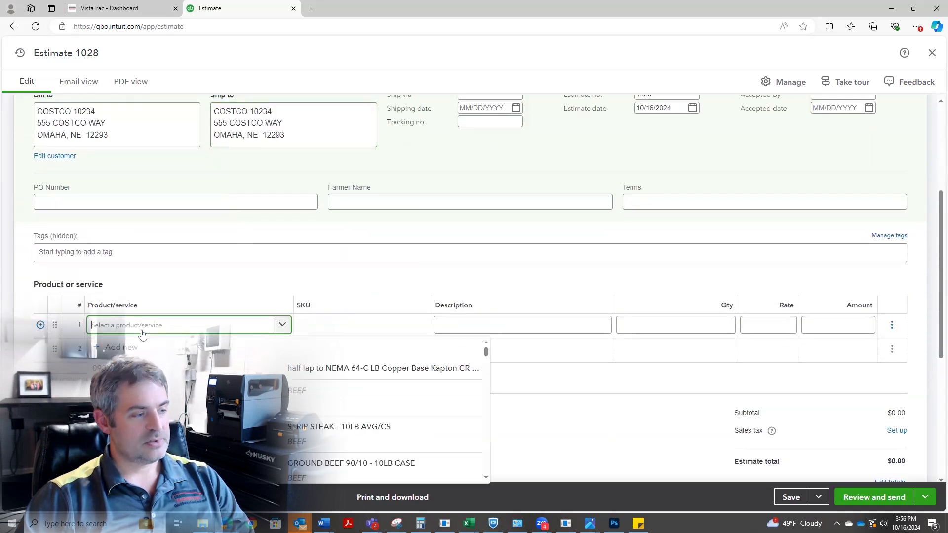
pyautogui.write('strip')
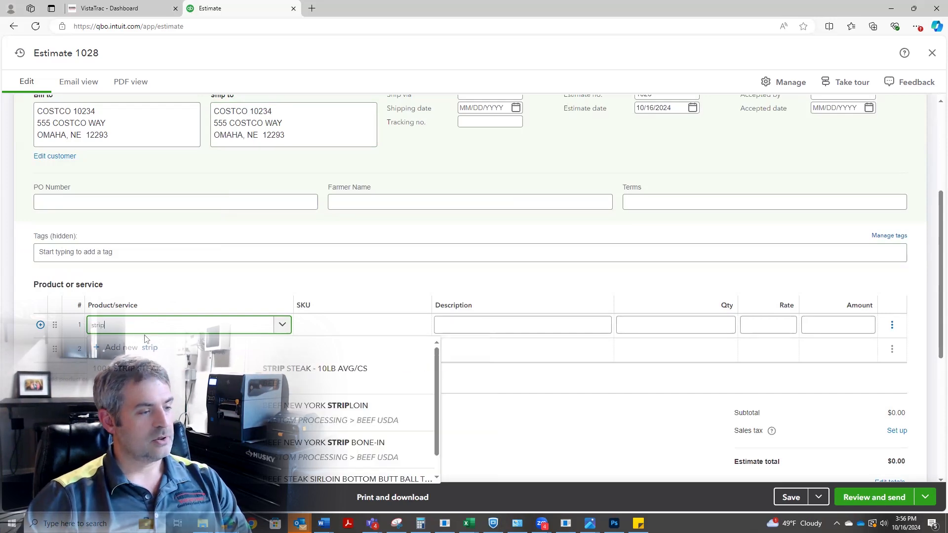
pyautogui.click(306, 374)
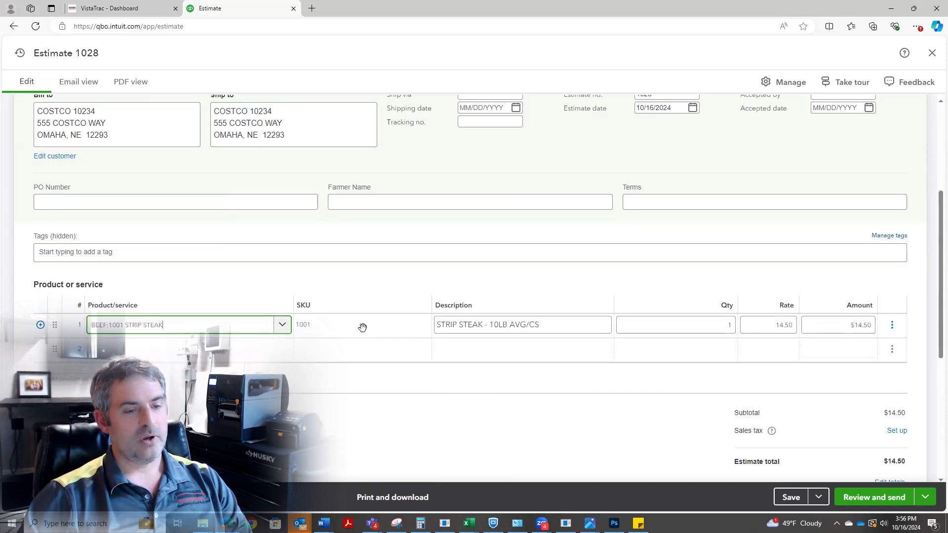
# Set the quantity of the strip steak line to 20.
pyautogui.click(729, 324)
pyautogui.write('20')
pyautogui.press('Tab')
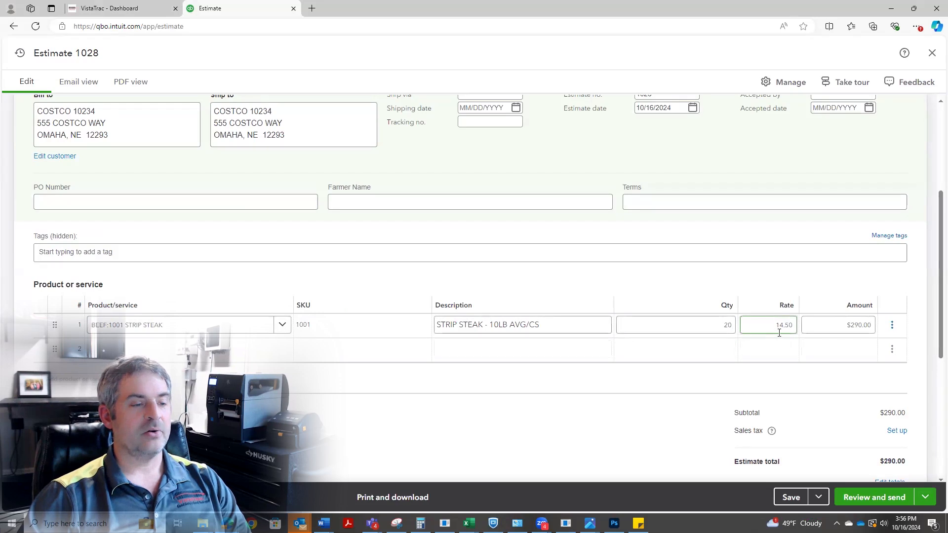
pyautogui.click(734, 330)
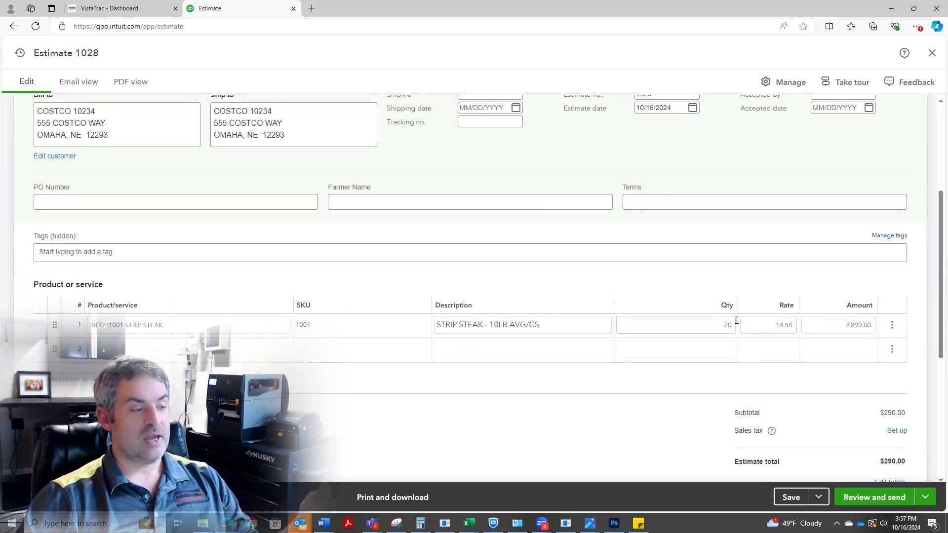
# Add BEEF CHOICE RIBEYE STEAK, 14 OZ as the second line with a quantity of 30 and a rate of 12.
pyautogui.click(167, 349)
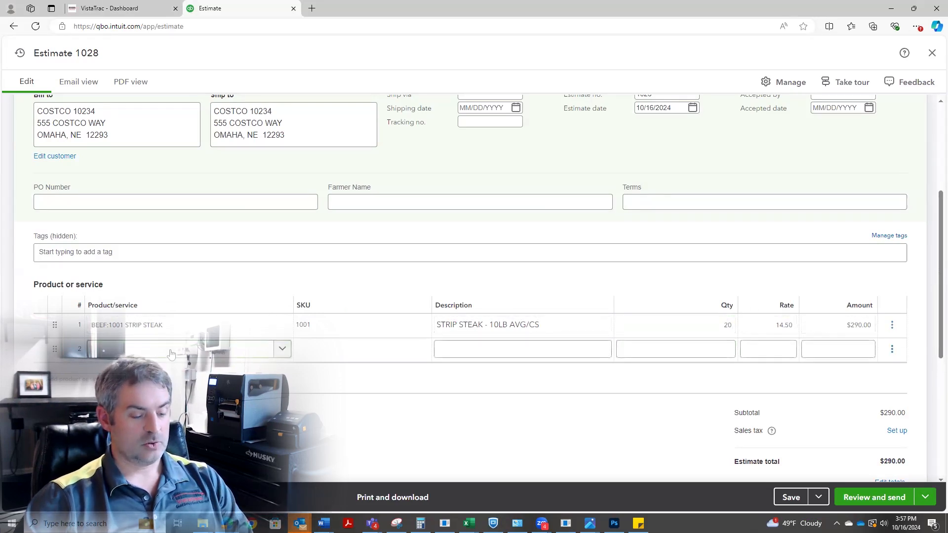
pyautogui.click(419, 372)
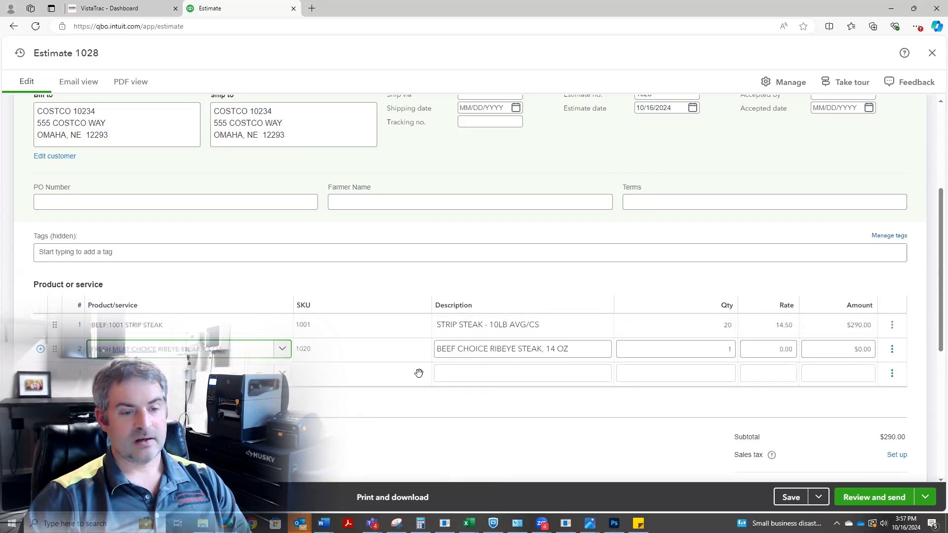
pyautogui.click(720, 351)
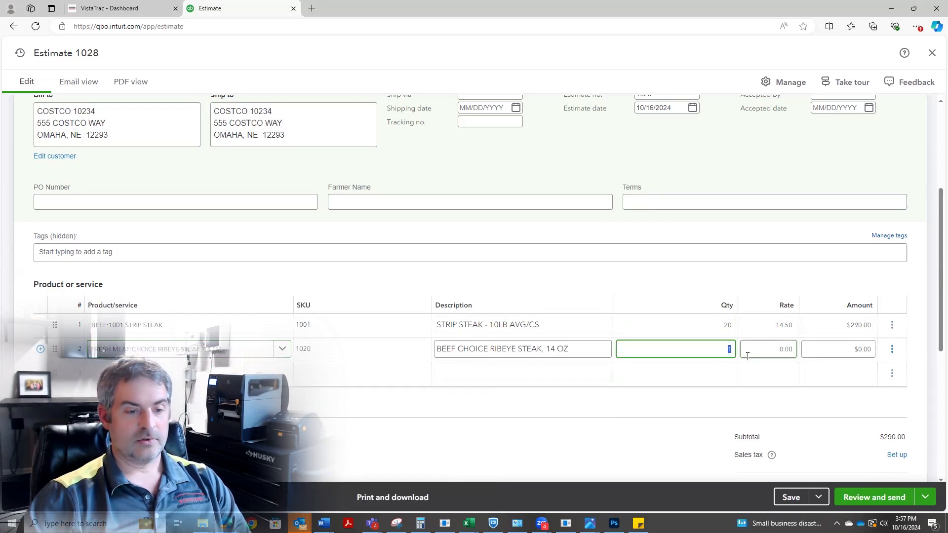
pyautogui.write('30')
pyautogui.click(747, 356)
pyautogui.write('12')
pyautogui.press('Tab')
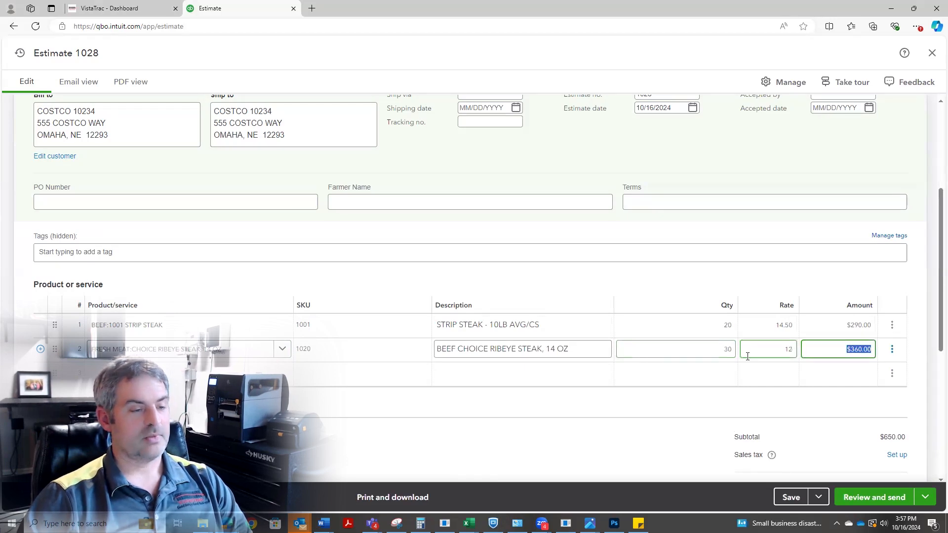
# Save the Costco estimate and close it.
pyautogui.click(612, 428)
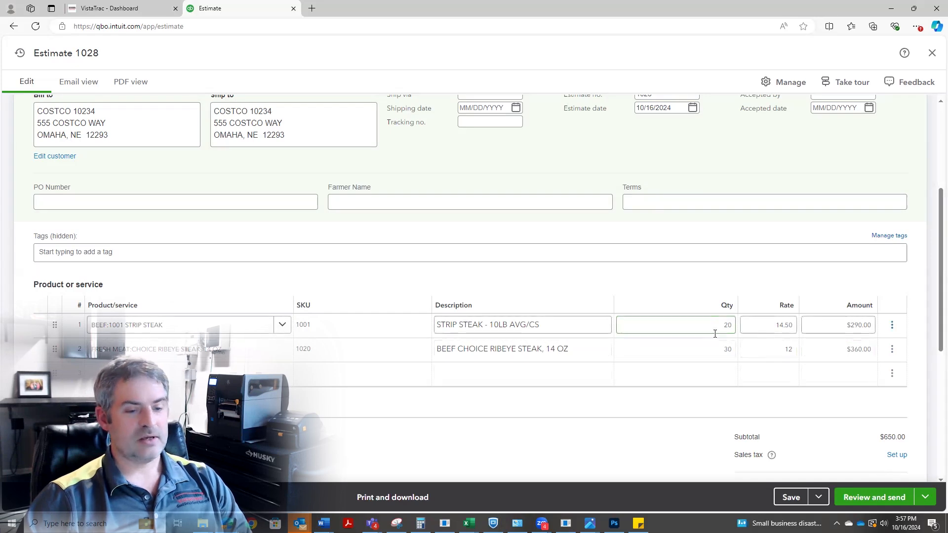
pyautogui.click(790, 501)
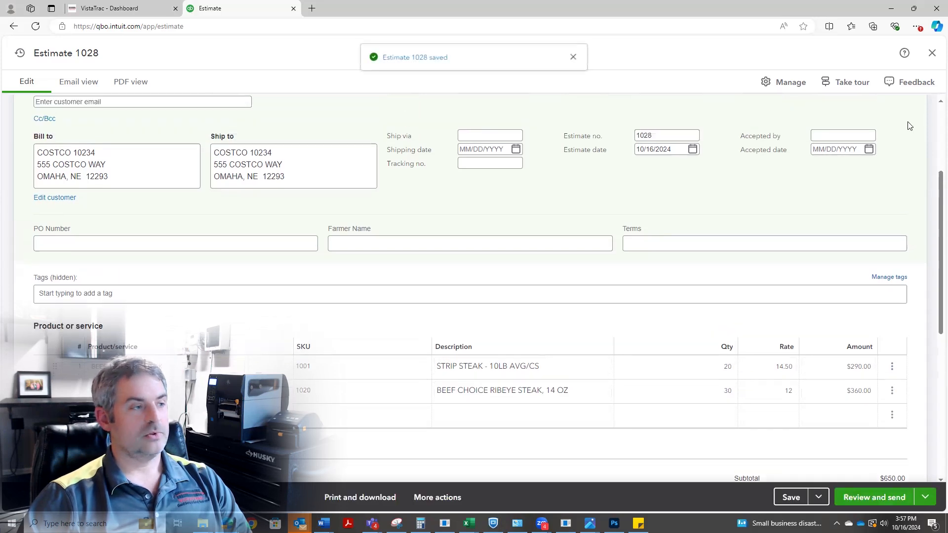
pyautogui.click(934, 53)
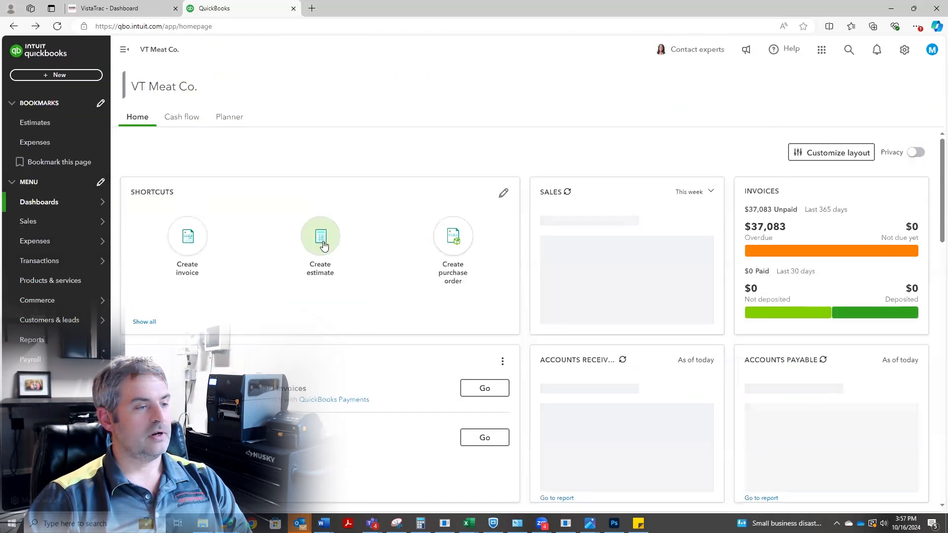
# Create and save a Giant Eagle - Pitt estimate for BEEF TRIM - 50 LB with quantity 50 and rate 3.52.
pyautogui.click(322, 243)
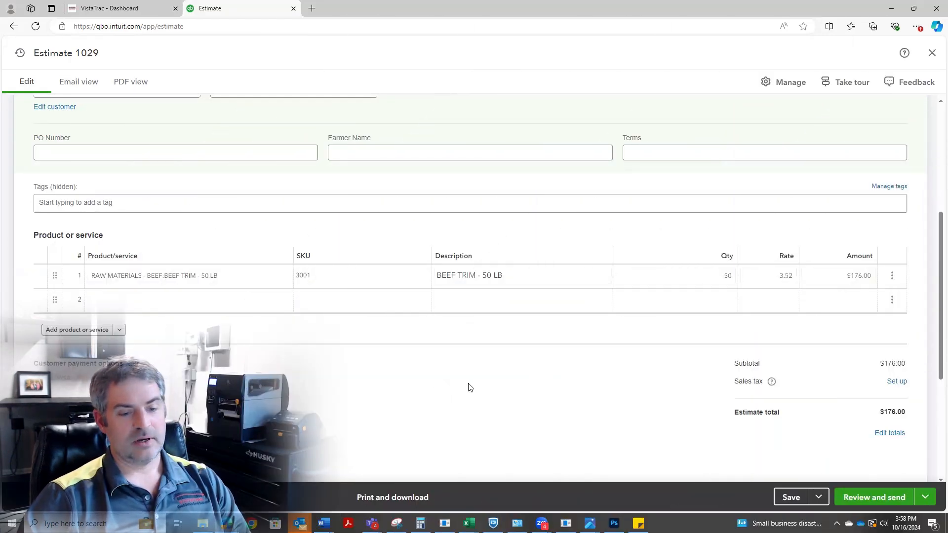
pyautogui.click(790, 498)
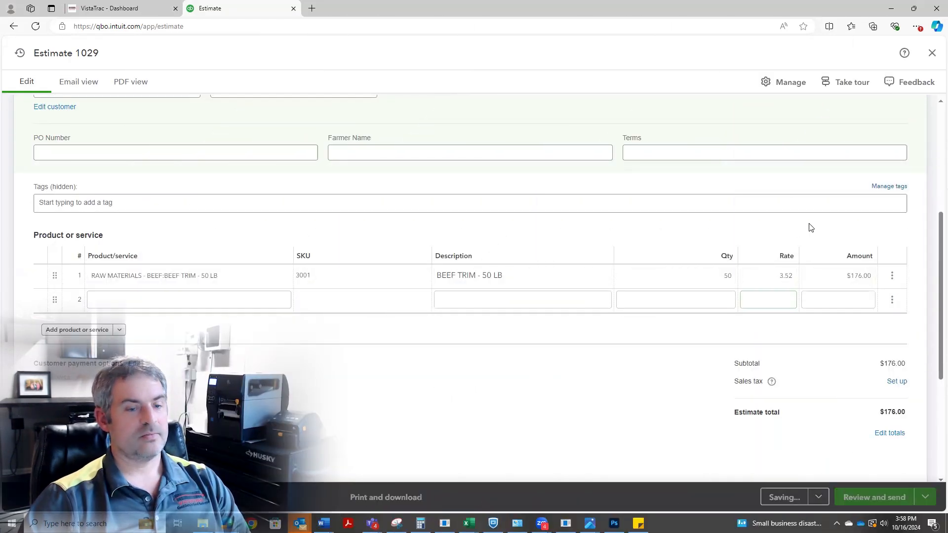
pyautogui.click(932, 53)
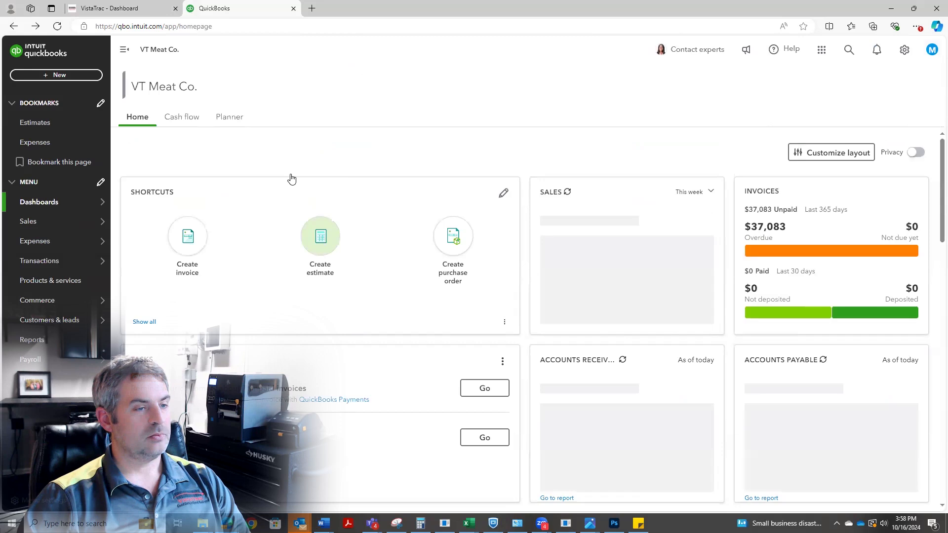
# Start a new estimate for Heinen's Willoughby and add 1001 STRIP STEAK as its first product line.
pyautogui.click(320, 236)
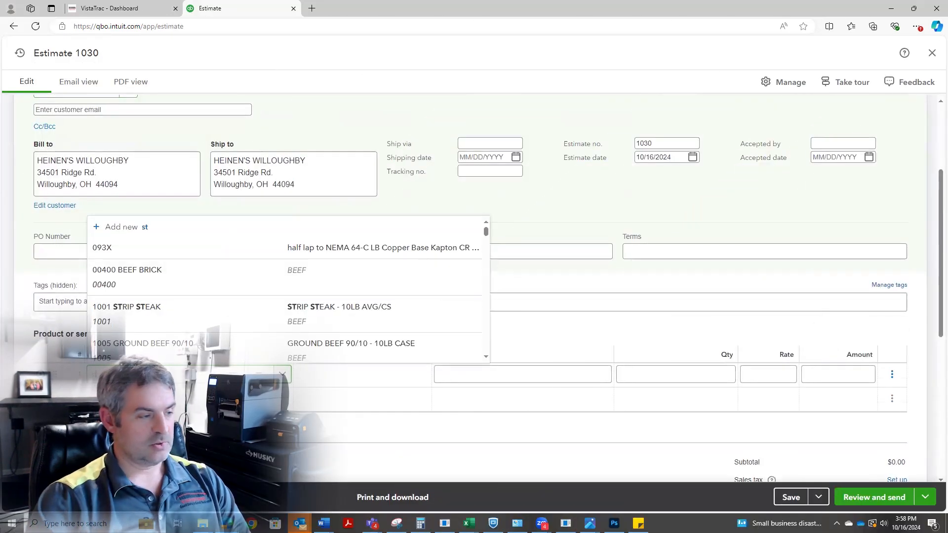
pyautogui.write('ripo')
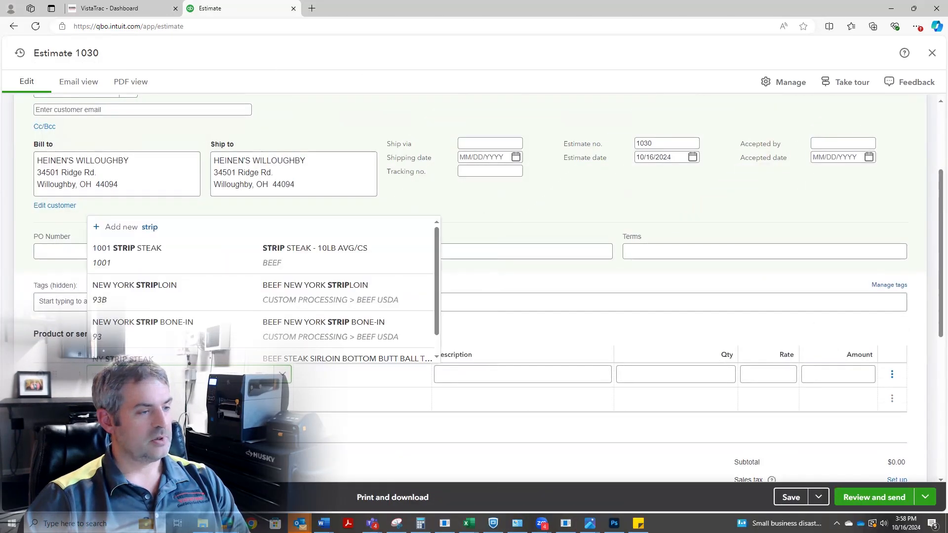
pyautogui.click(207, 268)
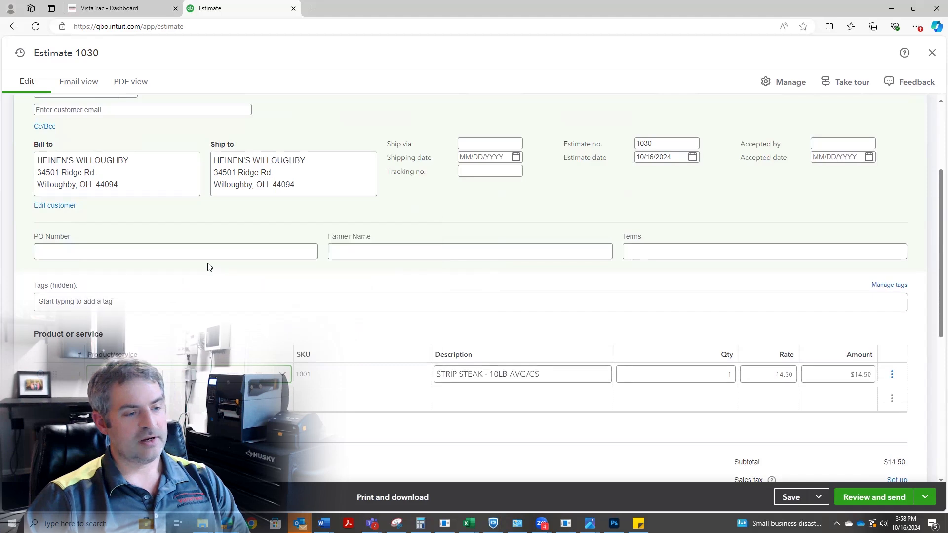
# Extend the strip steak description with the extra lines "CRYOVAC 2 PER PACK" and "1.5IN THICK".
pyautogui.click(570, 375)
pyautogui.press('Return')
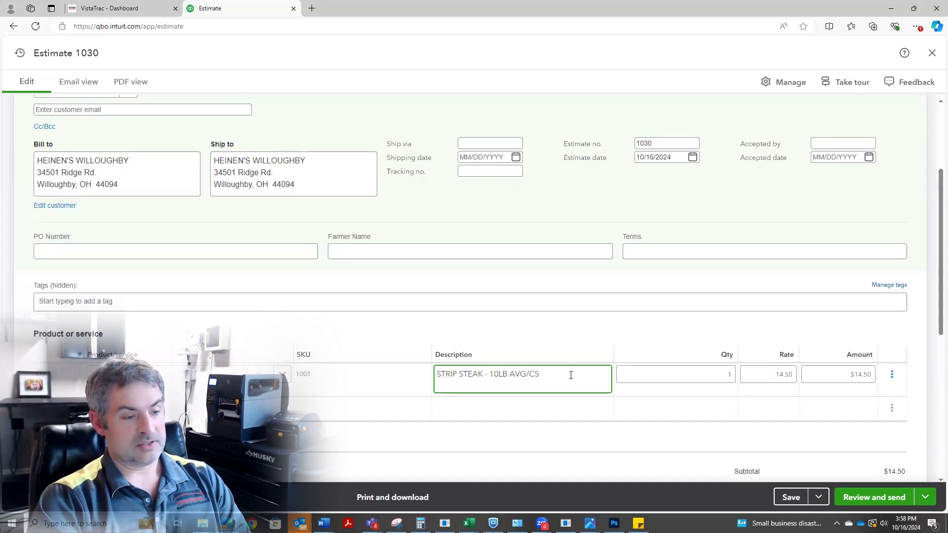
pyautogui.write('CRYOVAC')
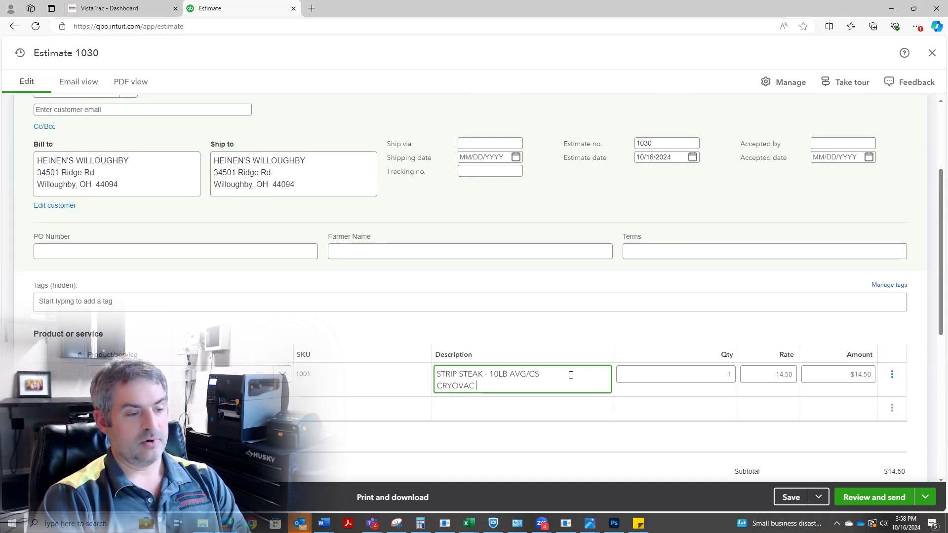
pyautogui.write(' 2 PER PACK')
pyautogui.press('Return')
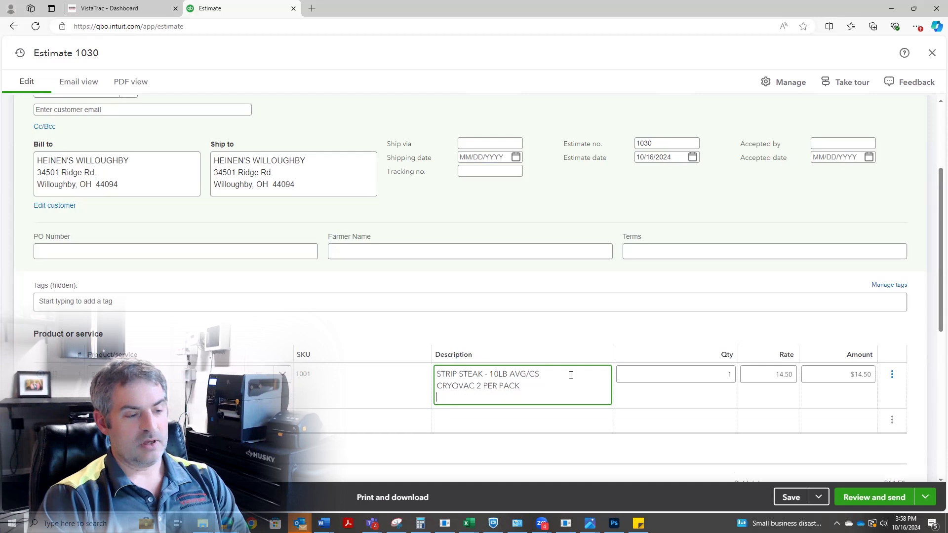
pyautogui.write('1.5IN THICK')
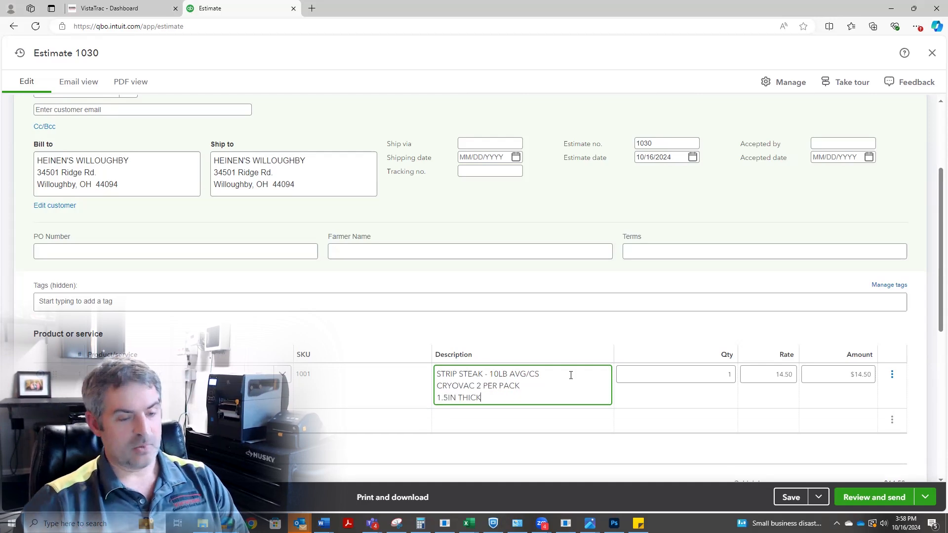
# Set the strip steak quantity to 5, then save and close the Heinen's estimate.
pyautogui.press('Tab')
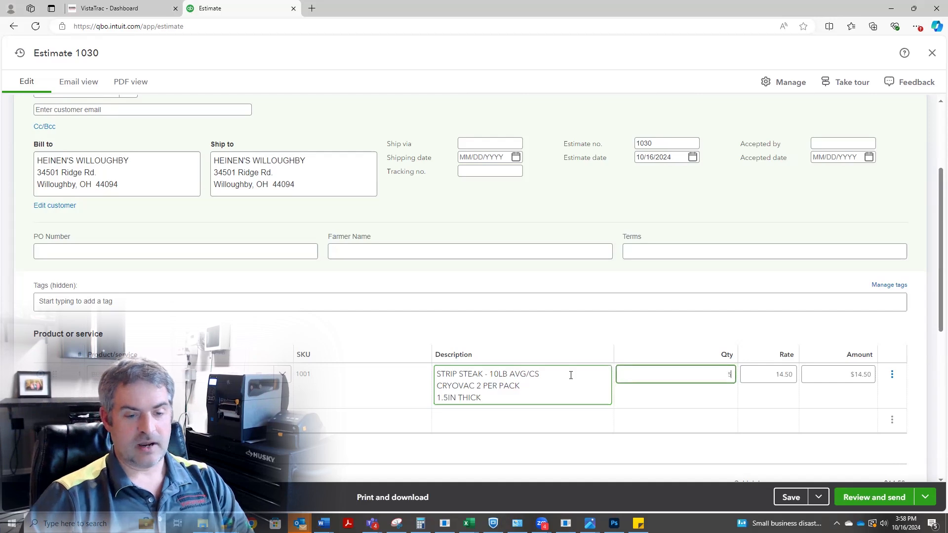
pyautogui.press('Tab')
pyautogui.click(790, 497)
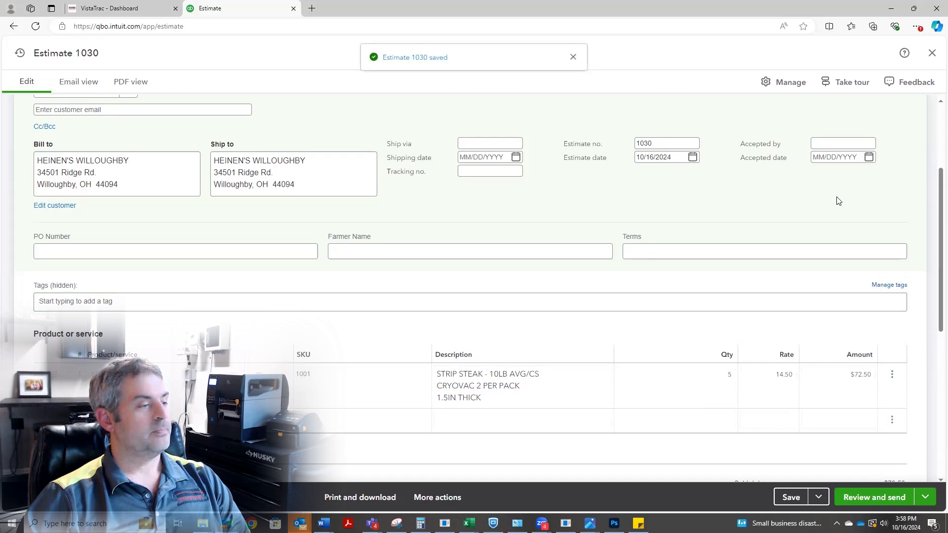
pyautogui.click(932, 53)
# Switch to VistaTrac, refresh the dashboard and view the orders shipping today.
pyautogui.click(155, 11)
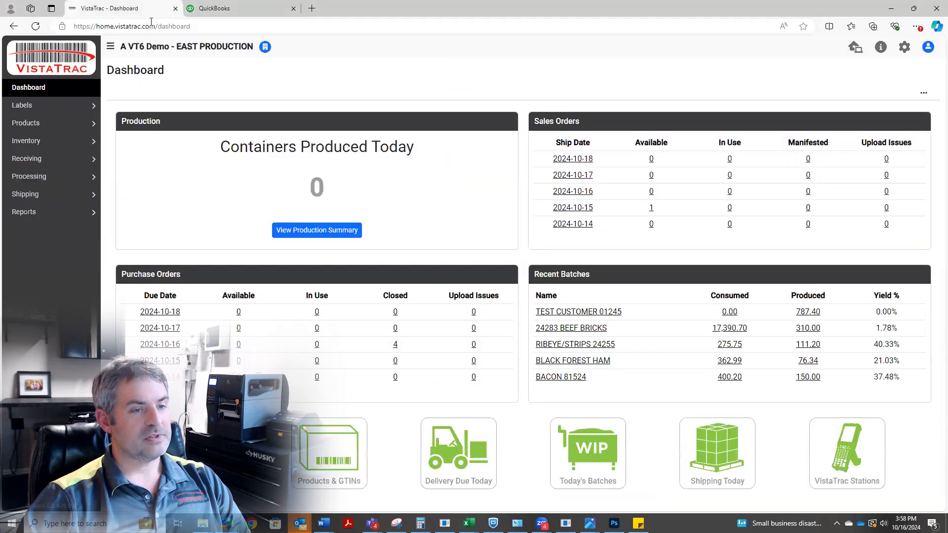
pyautogui.click(35, 27)
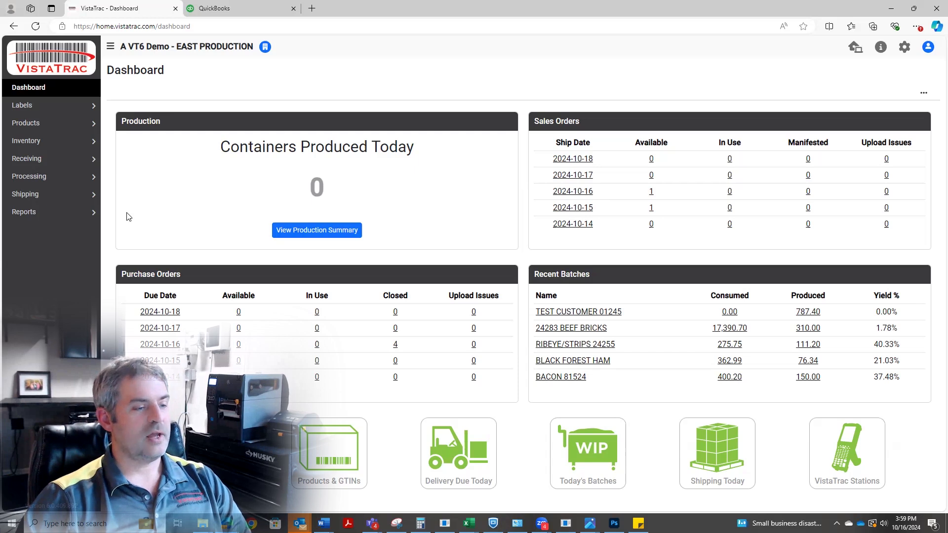
pyautogui.click(713, 453)
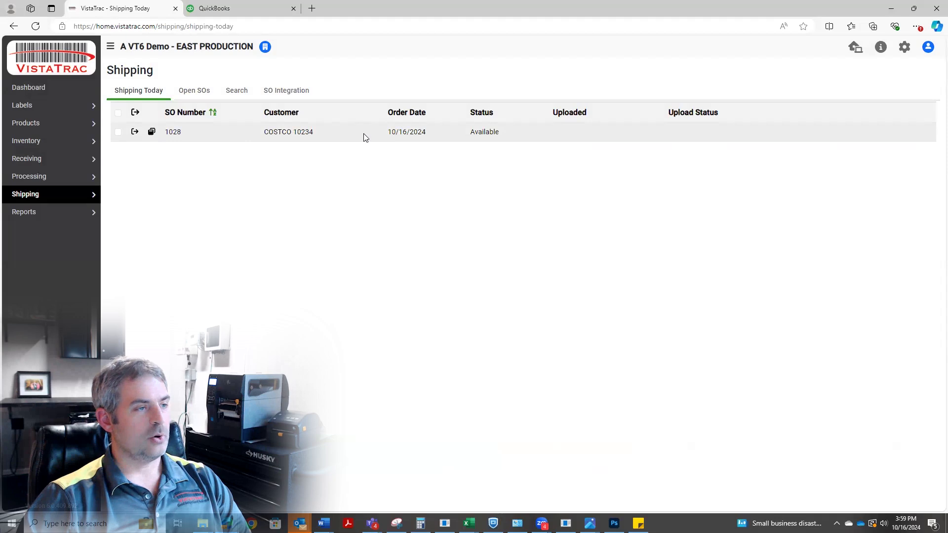
# Check the estimate downloads in the sales order integration log and return to today's shipping orders.
pyautogui.click(289, 92)
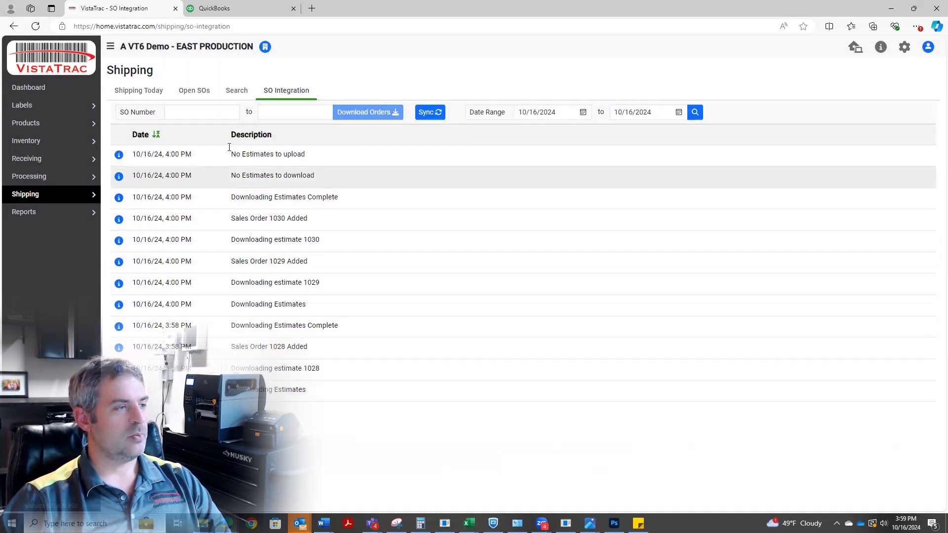
pyautogui.click(154, 95)
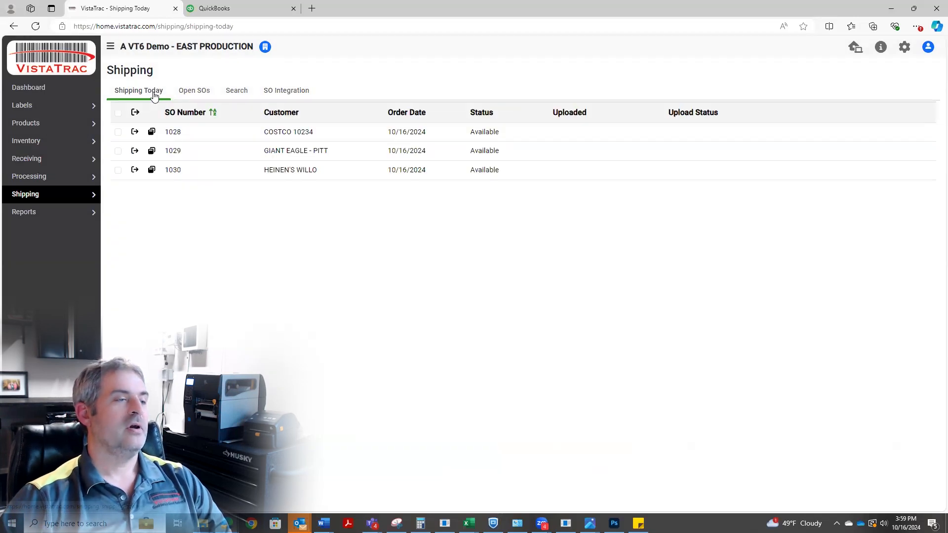
# View the Heinen's Willo order and its pick slip report, then close both.
pyautogui.click(151, 171)
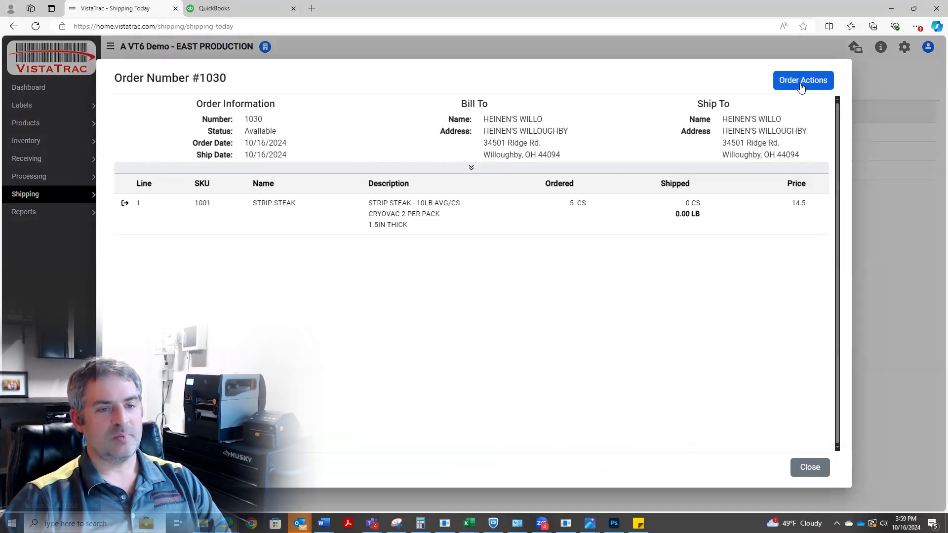
pyautogui.click(798, 85)
pyautogui.click(795, 103)
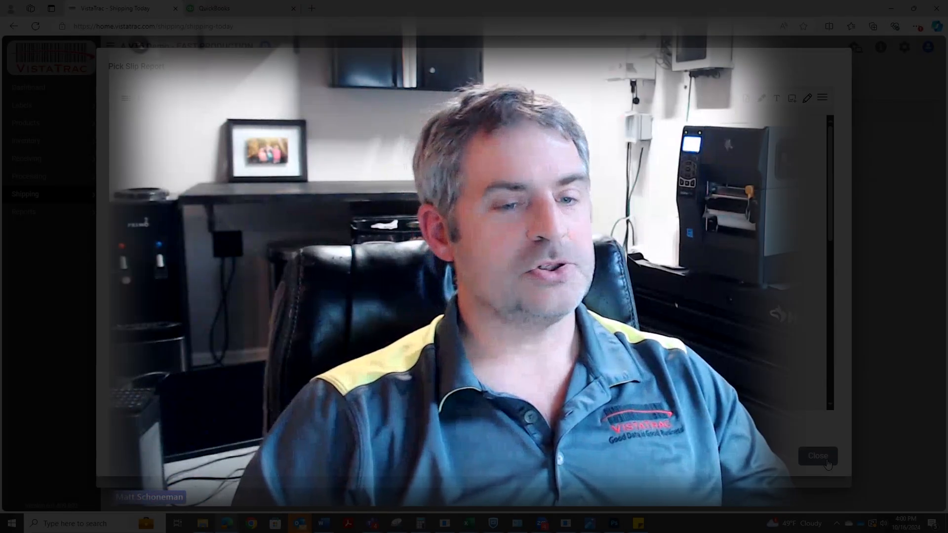
pyautogui.click(824, 457)
pyautogui.click(823, 460)
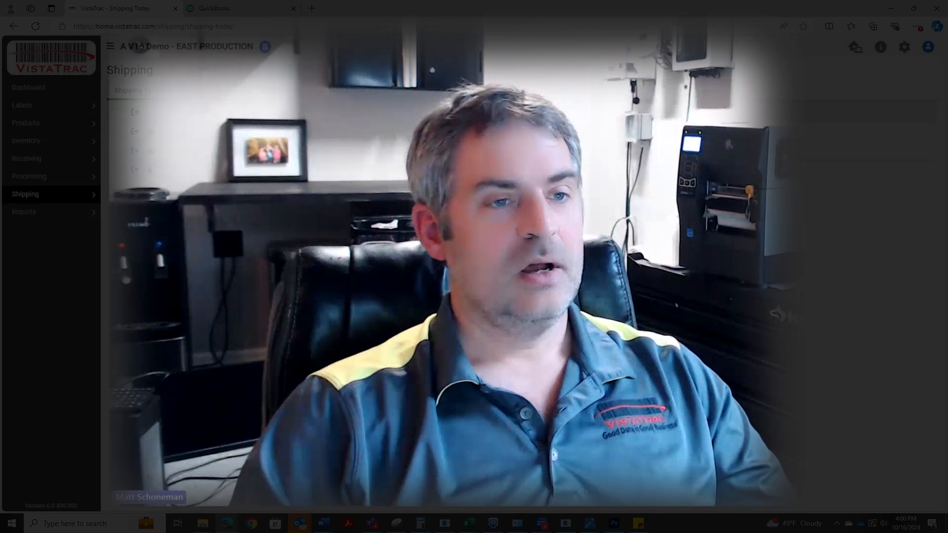
# Switch to VistaTrac Station, start Packing to Order and enter the Costco order's number.
pyautogui.hotkey('alt', 'Tab')
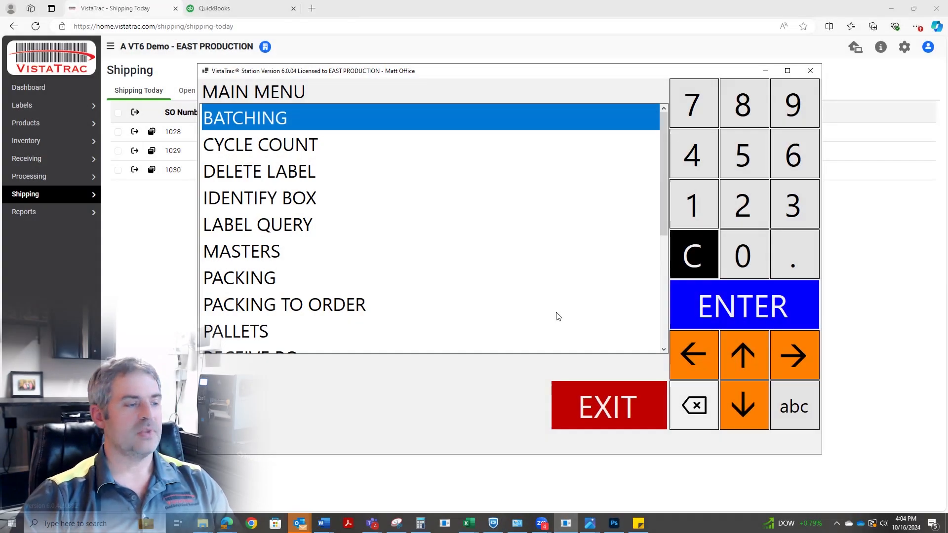
pyautogui.click(346, 310)
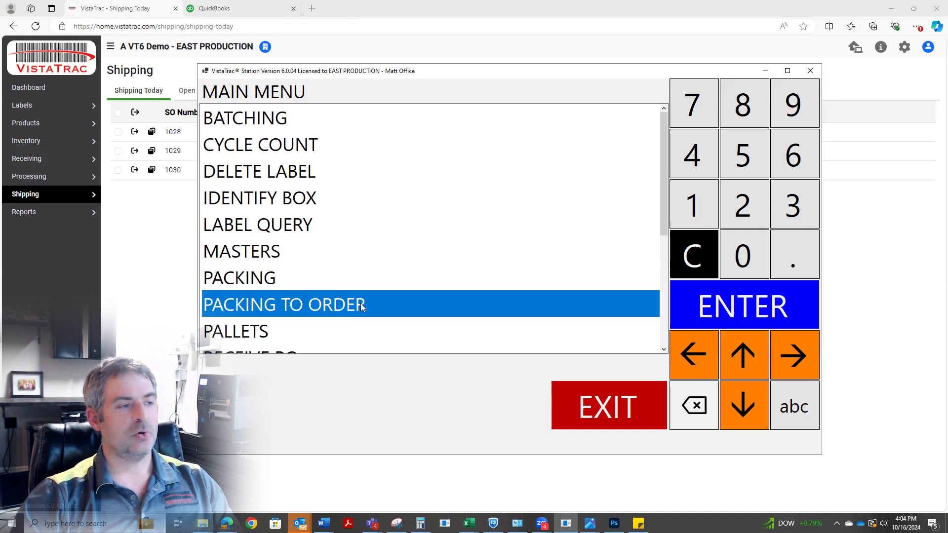
pyautogui.click(723, 309)
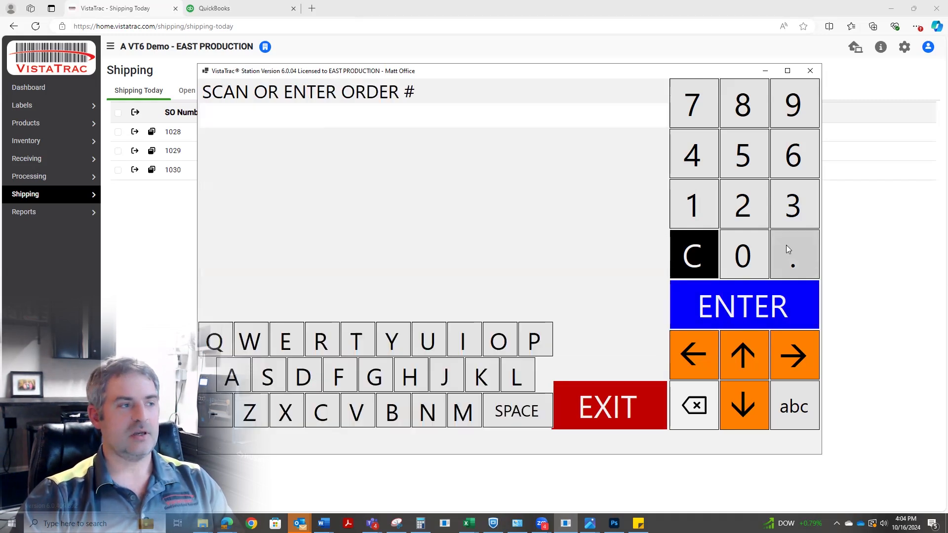
pyautogui.click(696, 206)
pyautogui.click(750, 254)
pyautogui.click(742, 207)
pyautogui.click(745, 114)
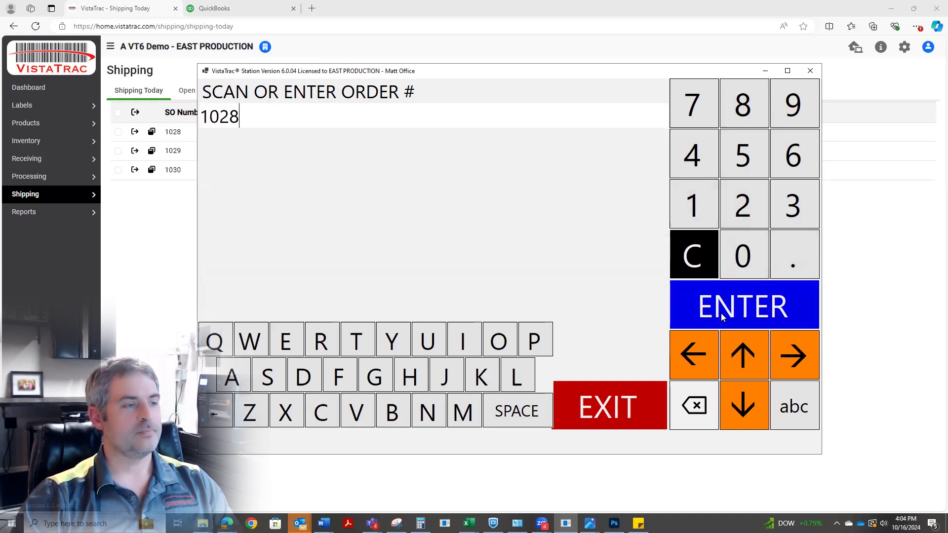
pyautogui.click(724, 316)
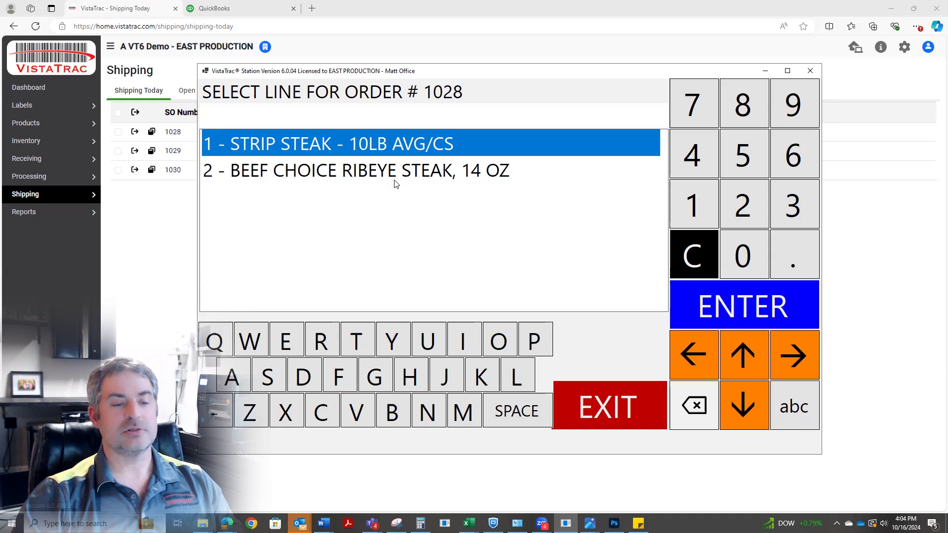
# Select the strip steak line with pack date 10.16.2024, lot 24290 and batch STRIP RIB 10/16/24.
pyautogui.click(732, 317)
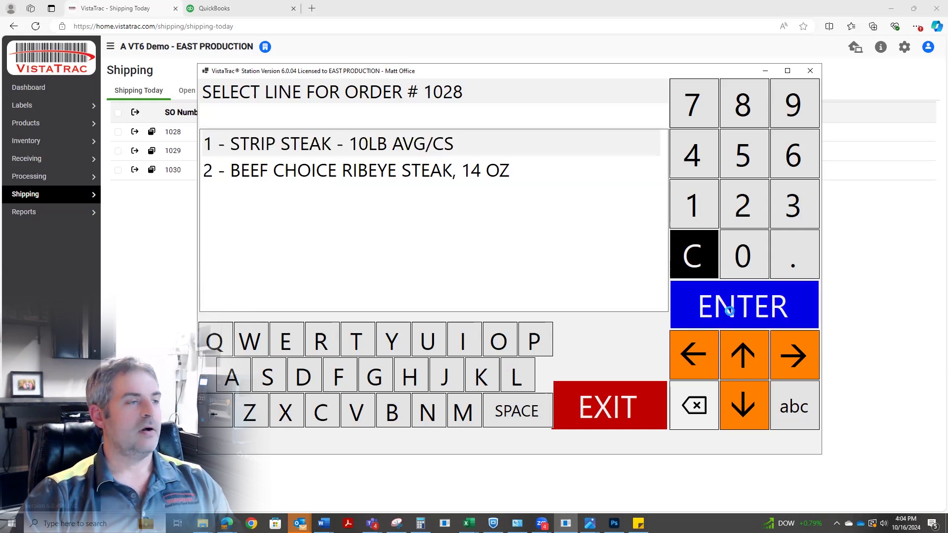
pyautogui.click(724, 318)
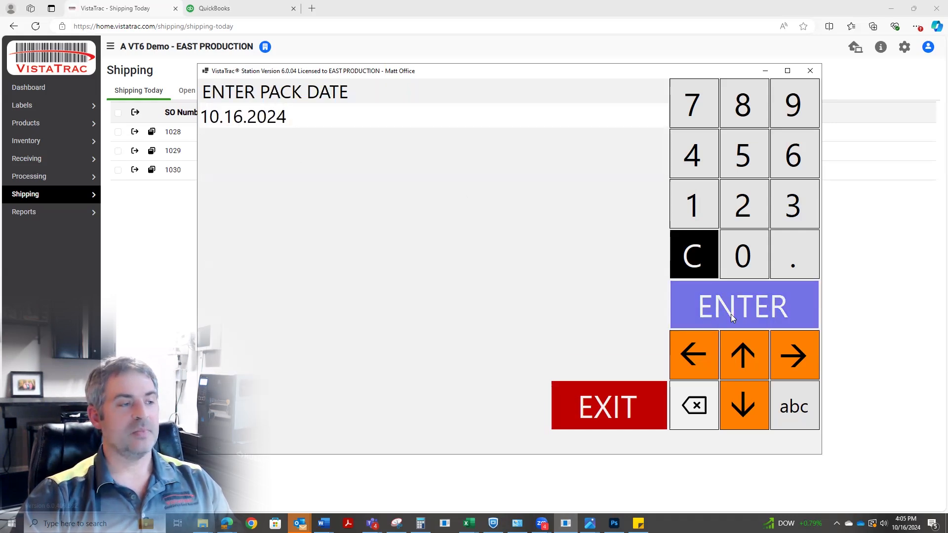
pyautogui.click(433, 321)
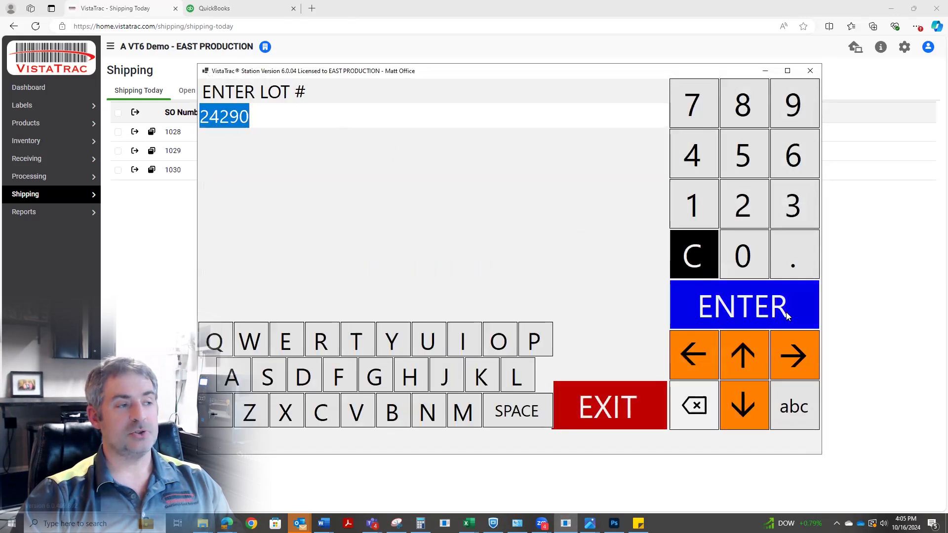
pyautogui.click(764, 307)
pyautogui.click(419, 317)
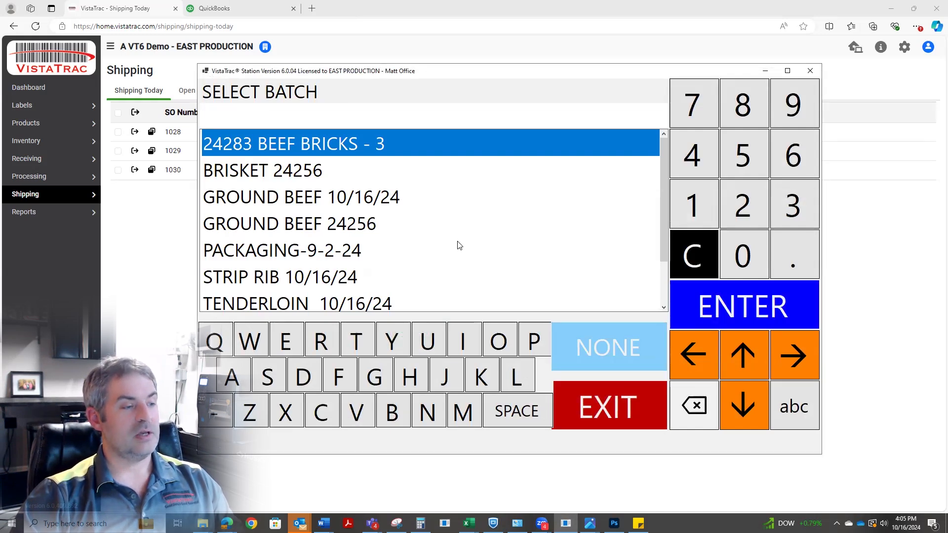
pyautogui.click(325, 284)
pyautogui.click(735, 298)
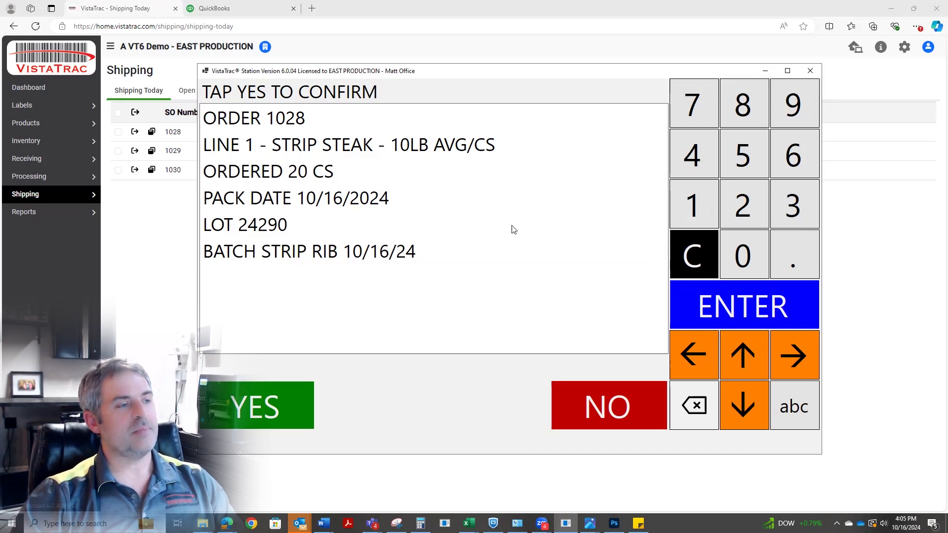
# Review the strip steak line's order, quantity, pack date, lot and batch details, and confirm them.
pyautogui.click(301, 127)
pyautogui.click(309, 147)
pyautogui.click(308, 176)
pyautogui.click(307, 204)
pyautogui.click(279, 229)
pyautogui.click(295, 260)
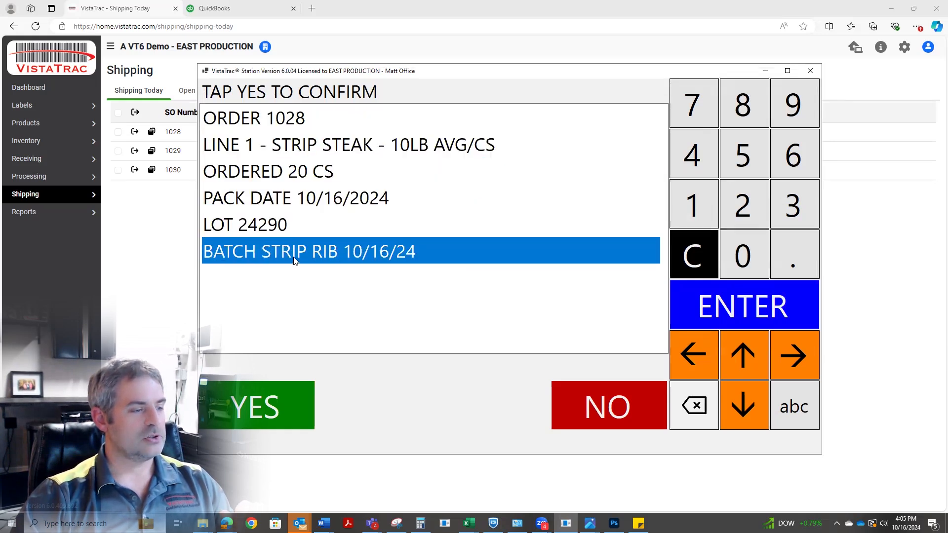
pyautogui.click(275, 393)
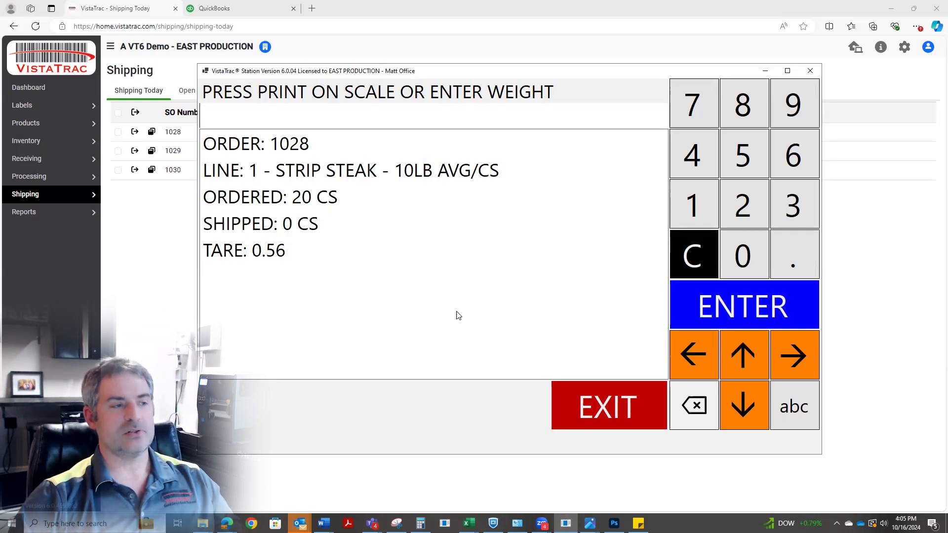
# Pack the first two strip steak cases to the order, entering a weight of 10.5 for each.
pyautogui.click(703, 212)
pyautogui.click(742, 251)
pyautogui.click(779, 236)
pyautogui.click(743, 156)
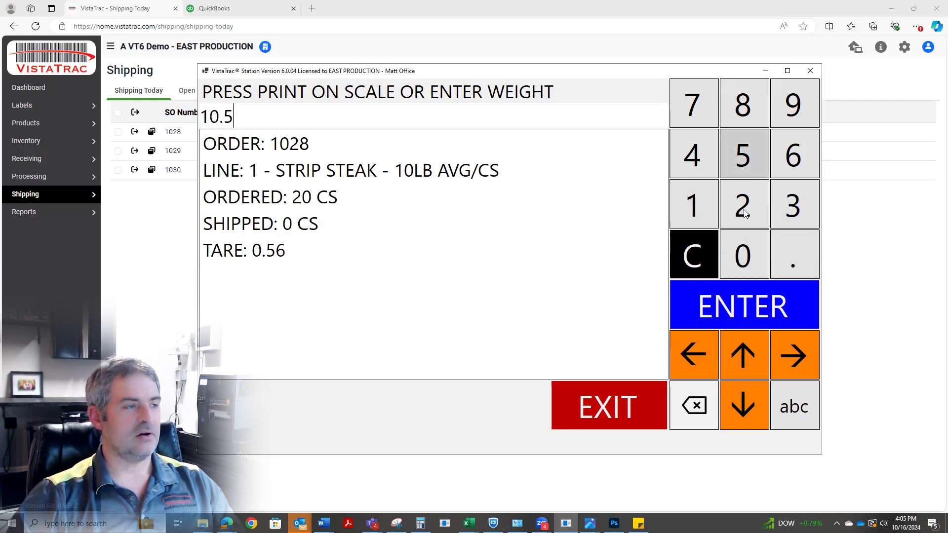
pyautogui.click(743, 306)
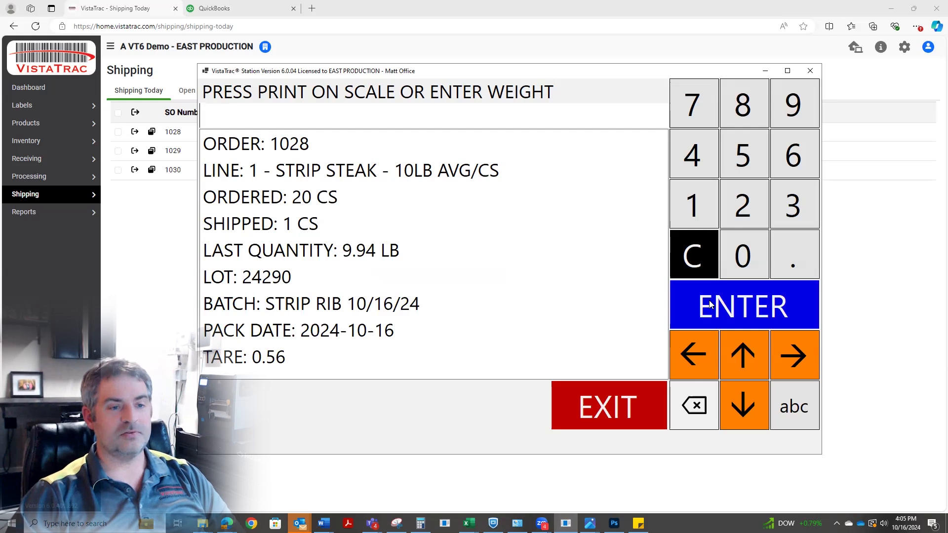
pyautogui.click(694, 204)
pyautogui.click(743, 254)
pyautogui.click(790, 254)
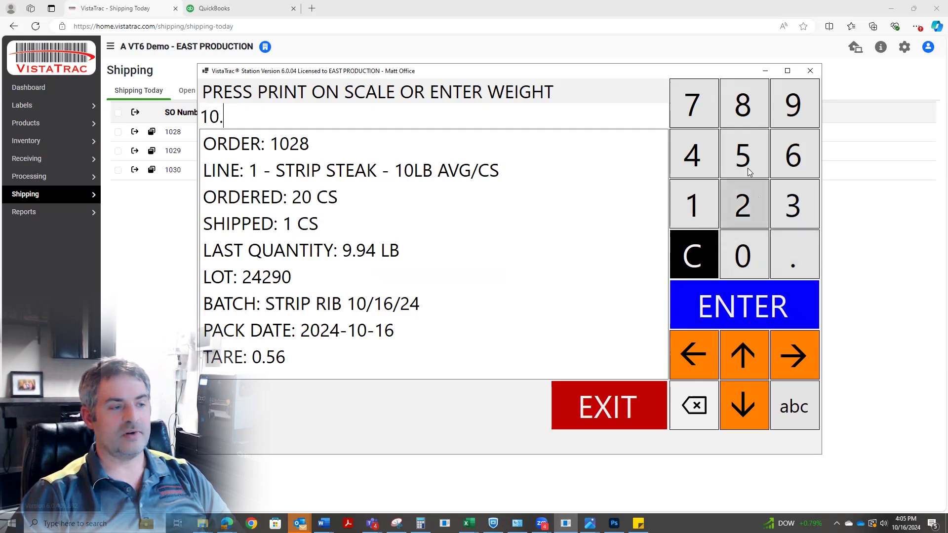
pyautogui.click(743, 155)
pyautogui.click(743, 305)
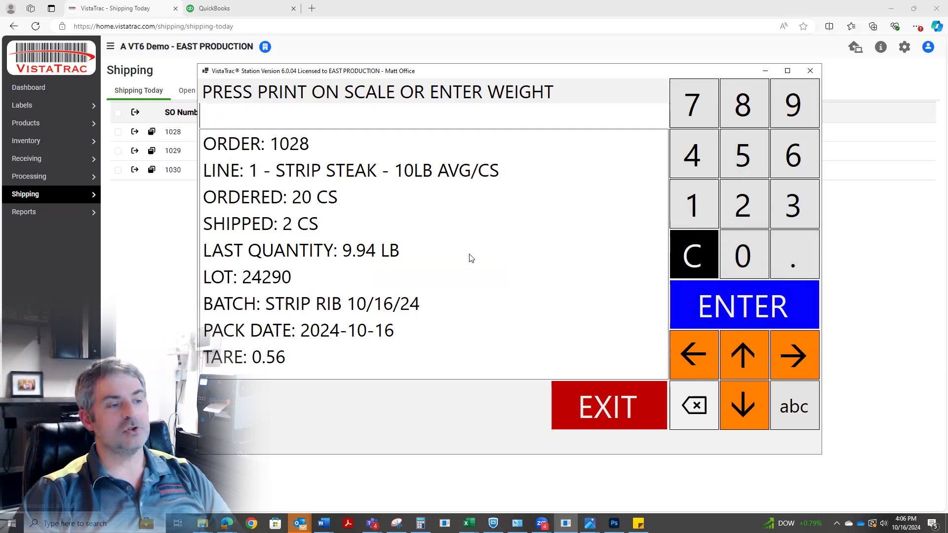
# Pack the third strip steak case with an entered weight of 10.25.
pyautogui.click(702, 209)
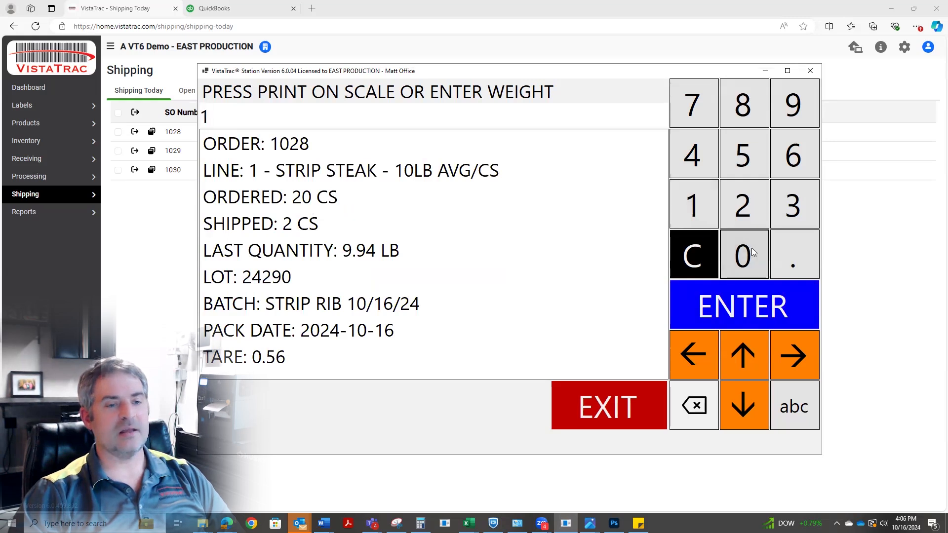
pyautogui.click(749, 250)
pyautogui.click(790, 254)
pyautogui.click(740, 206)
pyautogui.click(740, 154)
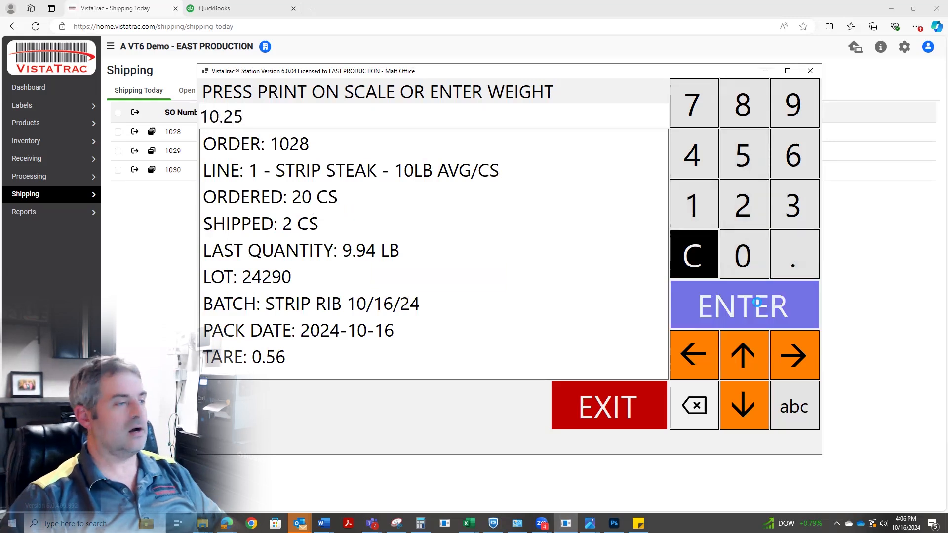
pyautogui.click(759, 306)
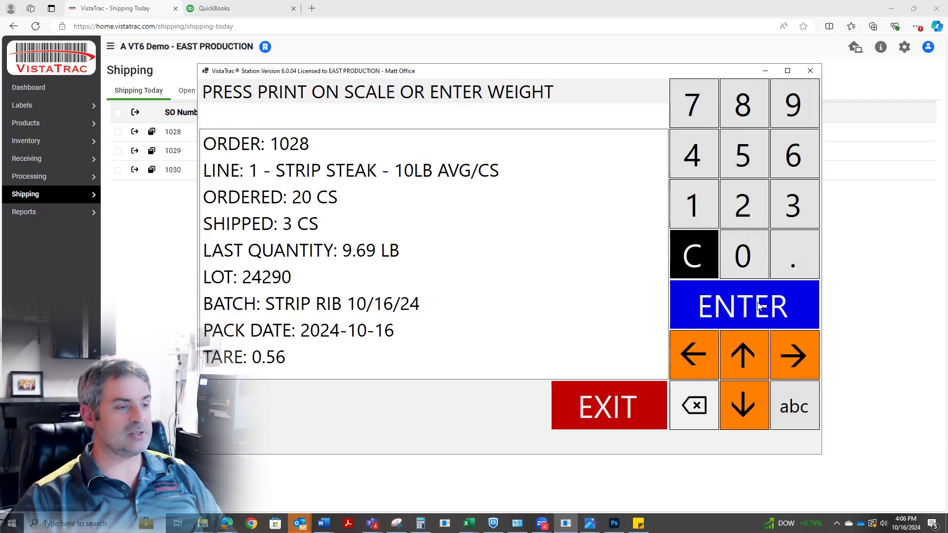
# Pack a fourth strip steak case with an entered weight of 10.23, and return to the order's line selection.
pyautogui.click(711, 206)
pyautogui.click(743, 255)
pyautogui.click(777, 254)
pyautogui.click(753, 216)
pyautogui.click(778, 215)
pyautogui.click(757, 301)
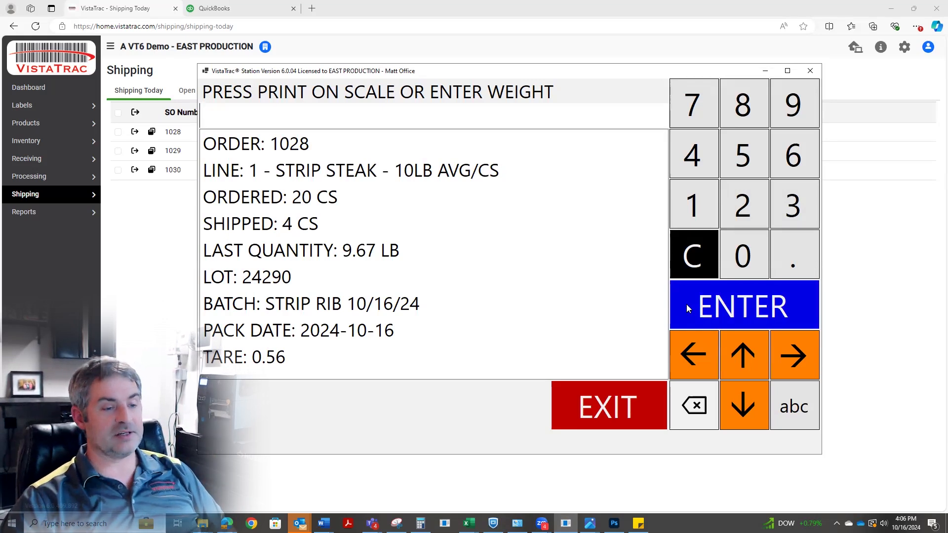
pyautogui.click(648, 405)
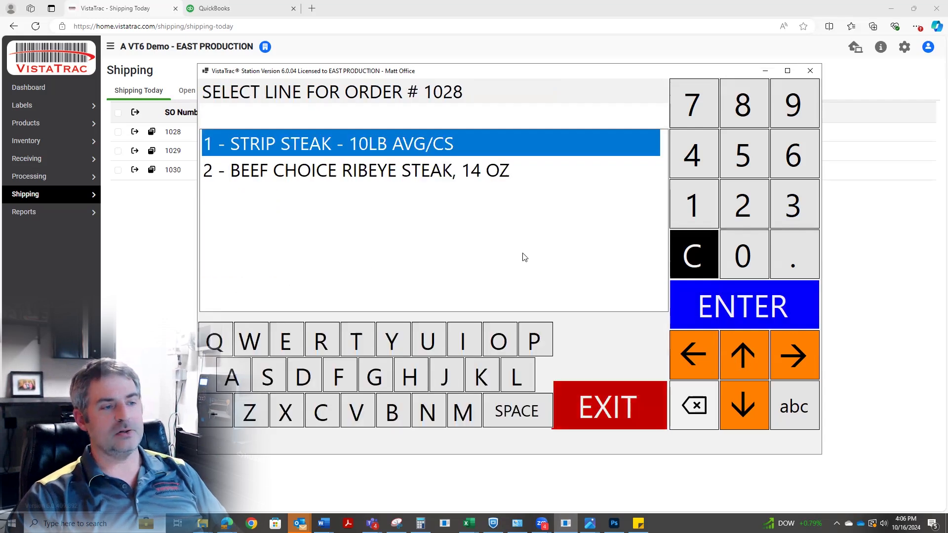
# Select and confirm the beef choice ribeye steak line with the default pack date, lot 24290 and batch STRIP RIB 10/16/24.
pyautogui.click(396, 179)
pyautogui.click(734, 316)
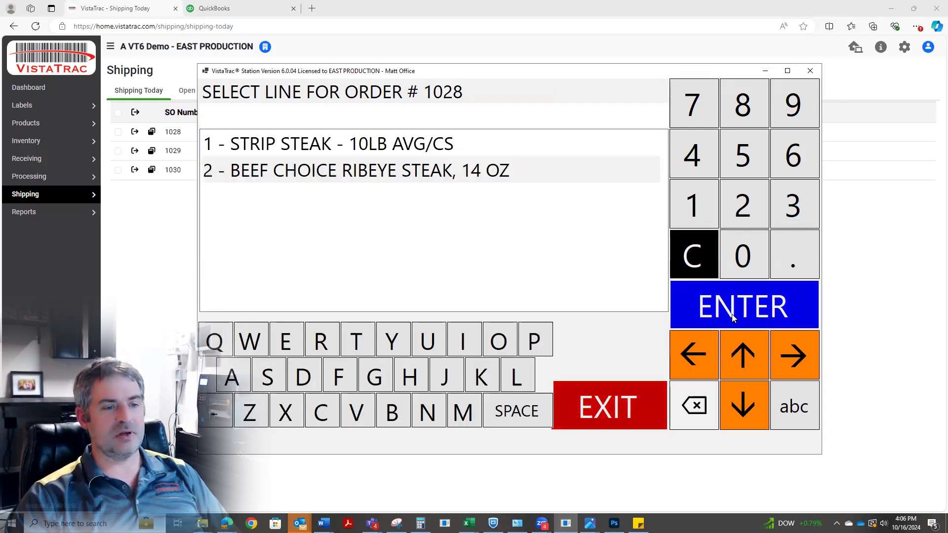
pyautogui.click(732, 314)
pyautogui.click(429, 321)
pyautogui.click(763, 292)
pyautogui.click(435, 323)
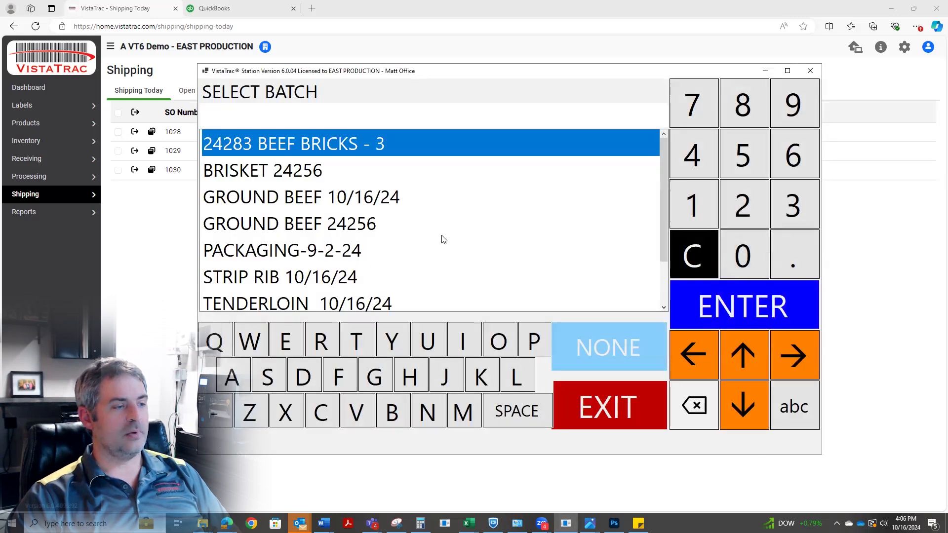
pyautogui.click(296, 277)
pyautogui.click(759, 305)
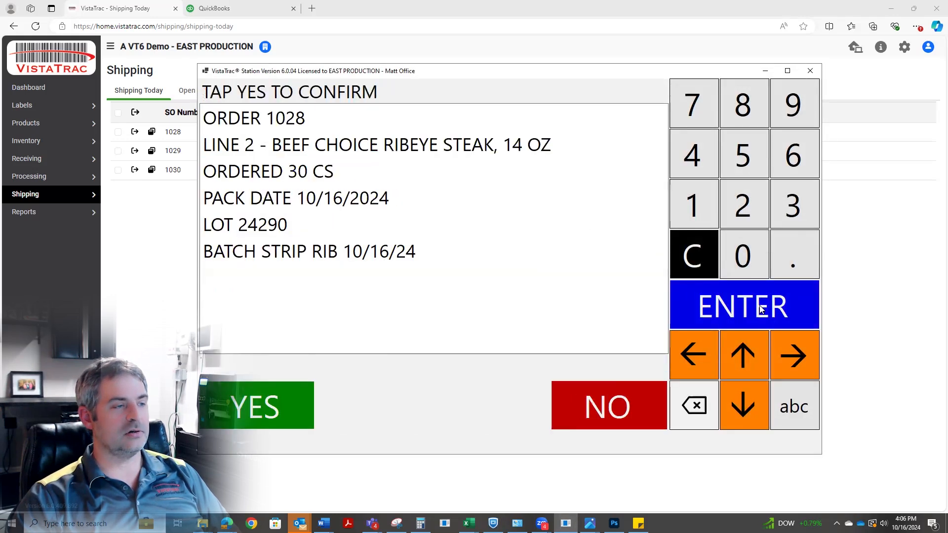
pyautogui.click(288, 401)
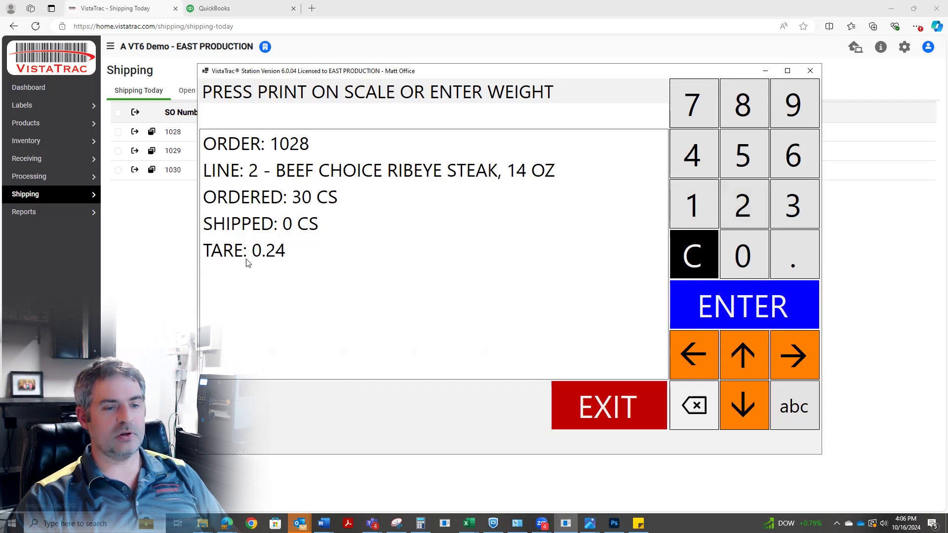
# Pack two ribeye steak cases with entered weights of 20 and 21.5, and return to the line selection.
pyautogui.click(741, 205)
pyautogui.click(743, 254)
pyautogui.click(744, 305)
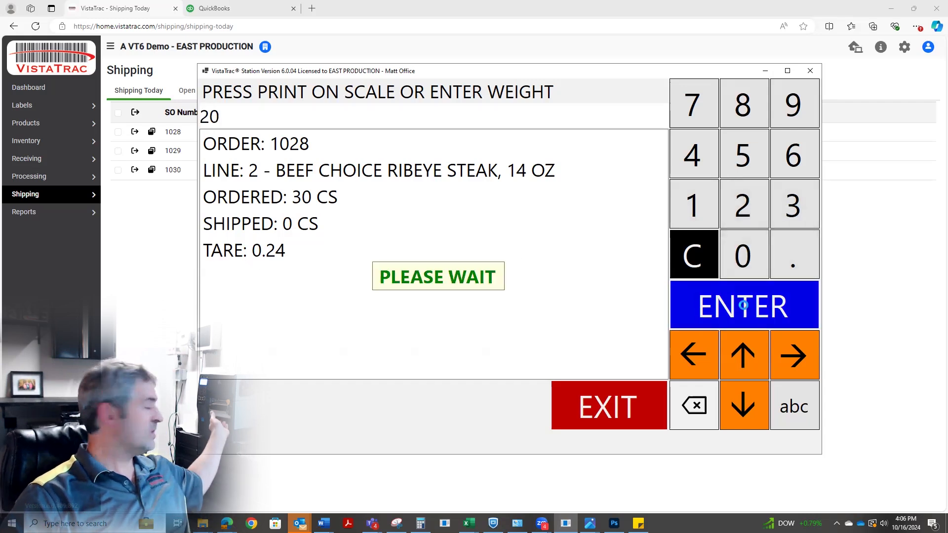
pyautogui.click(729, 211)
pyautogui.click(694, 205)
pyautogui.click(796, 256)
pyautogui.click(744, 154)
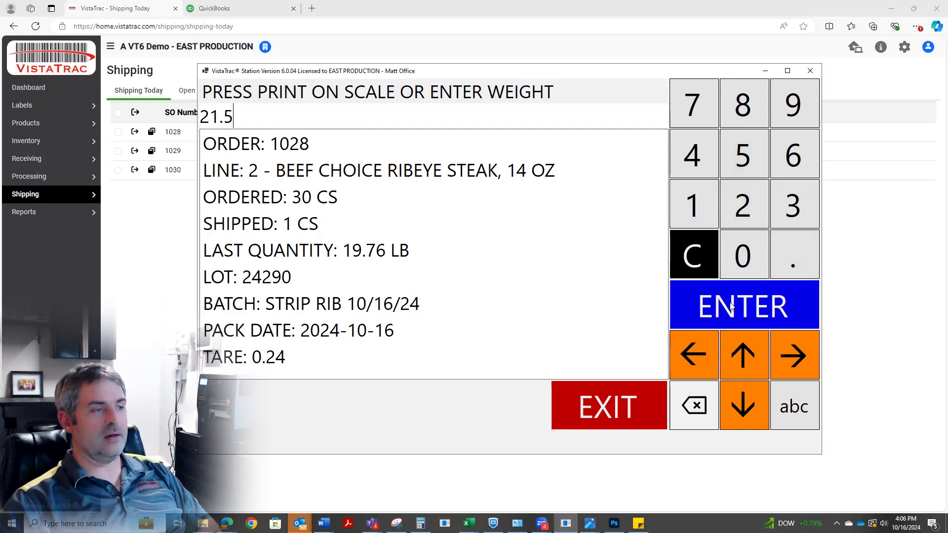
pyautogui.click(729, 303)
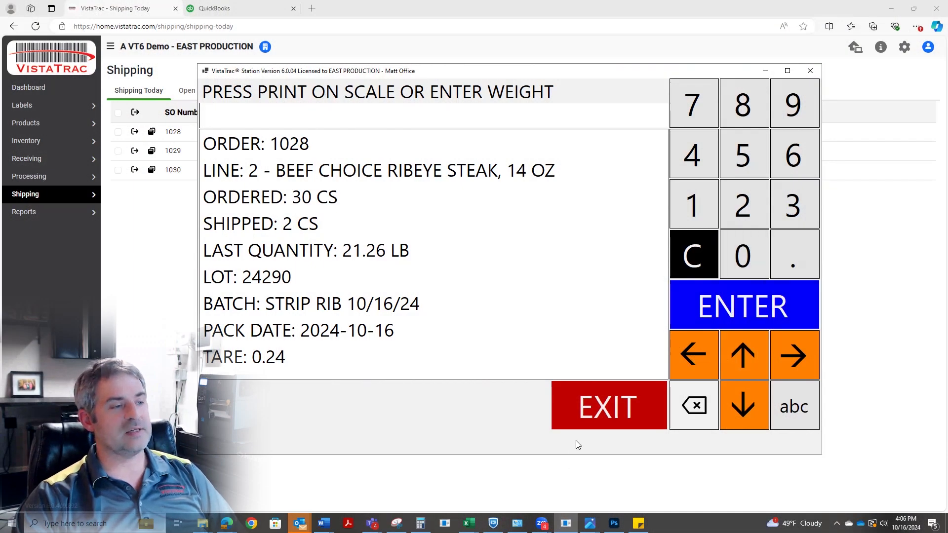
pyautogui.click(607, 411)
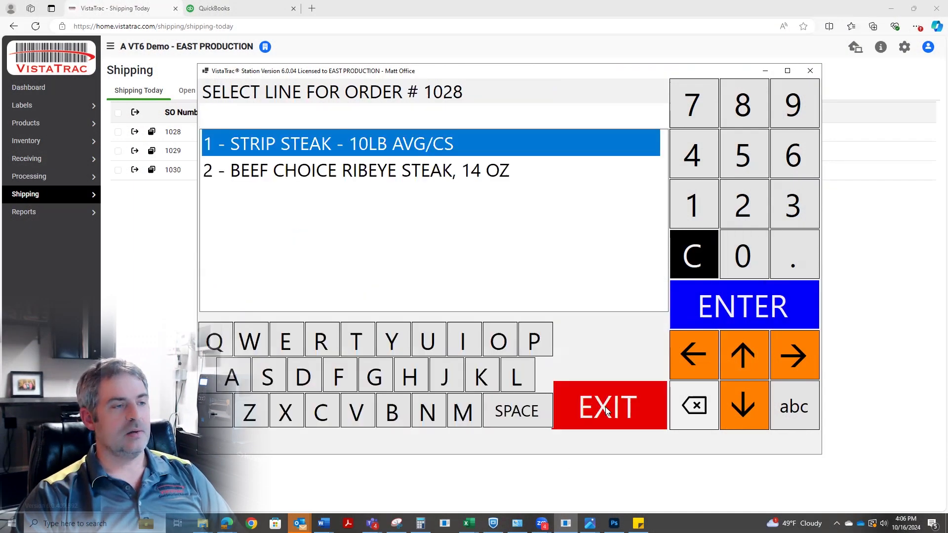
# Close the Costco order and authorize the short shipment by entering the supervisor ID.
pyautogui.click(607, 411)
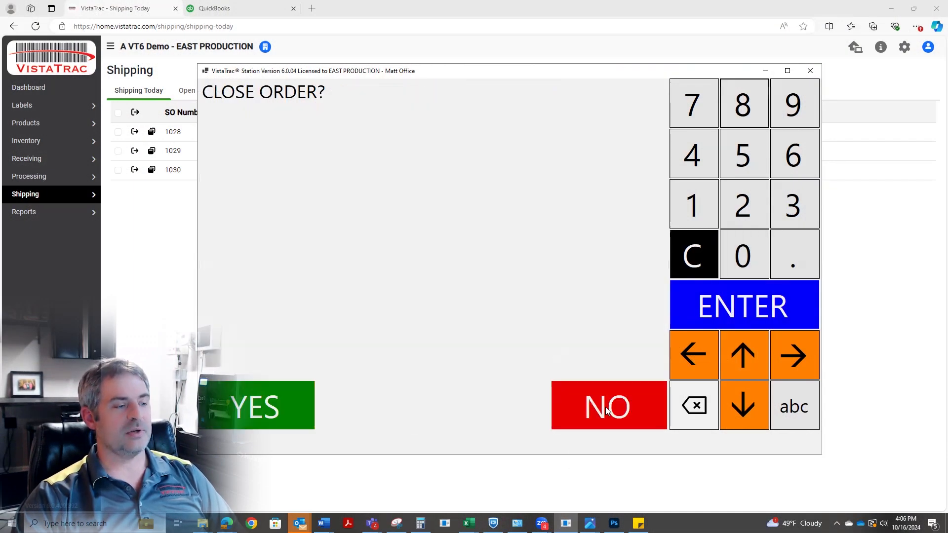
pyautogui.click(282, 406)
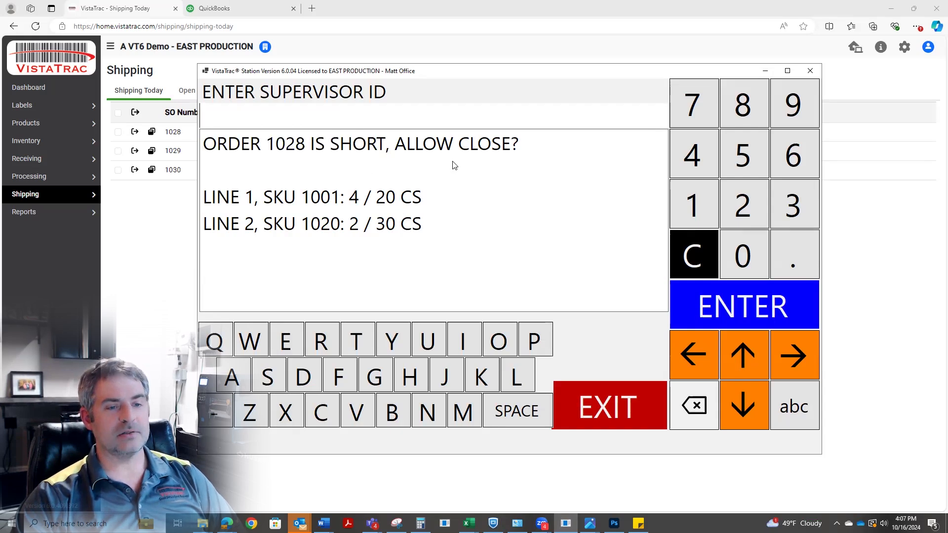
pyautogui.click(795, 215)
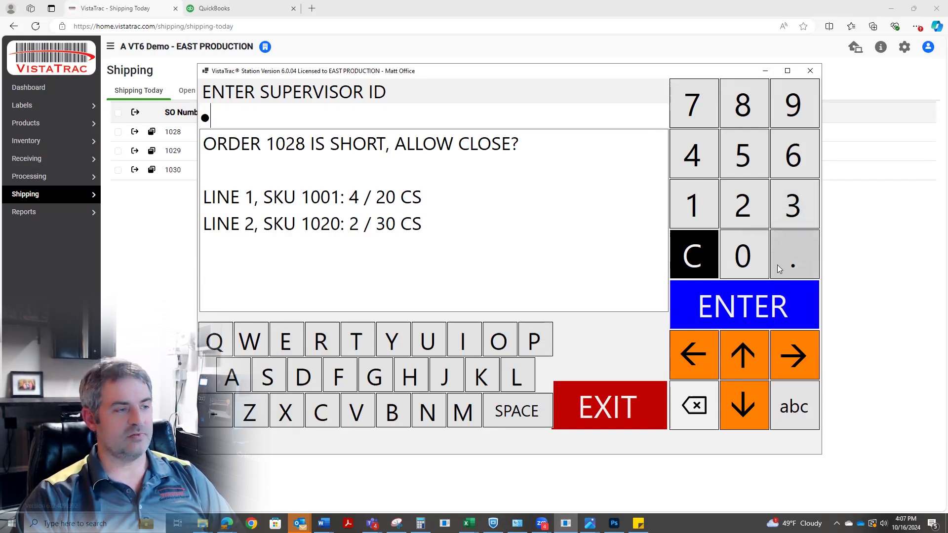
pyautogui.click(759, 302)
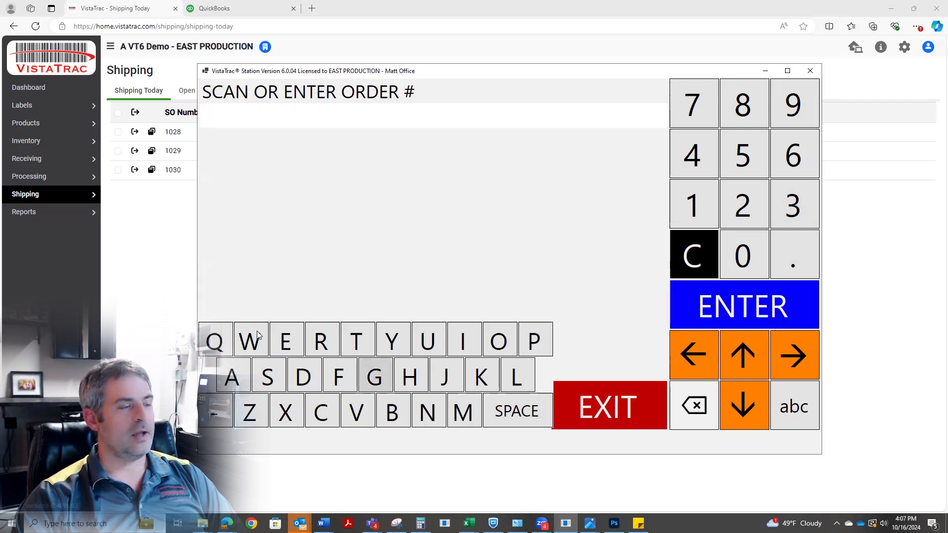
# Return to the browser to check the shipping orders' upload status, and open the estimates list in QuickBooks.
pyautogui.click(171, 266)
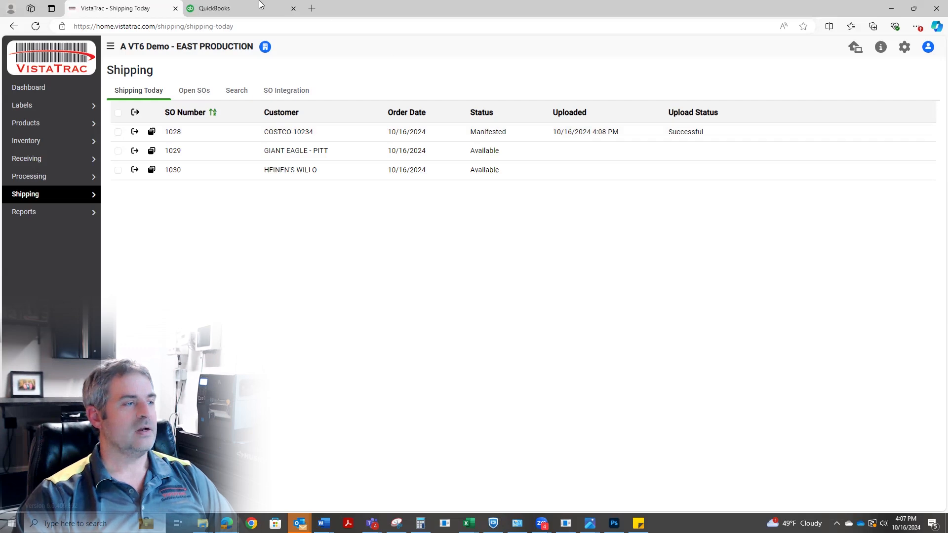
pyautogui.click(210, 8)
pyautogui.click(26, 124)
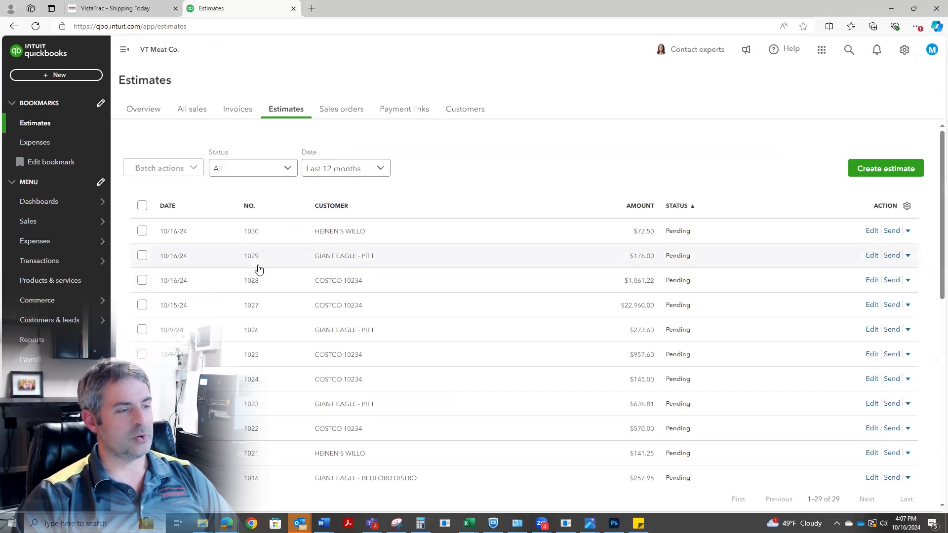
# Open the 10/16/24 Costco estimate with $1,061.22 and examine the ordered and shipped quantities on its strip steak and ribeye lines.
pyautogui.click(370, 281)
pyautogui.click(914, 500)
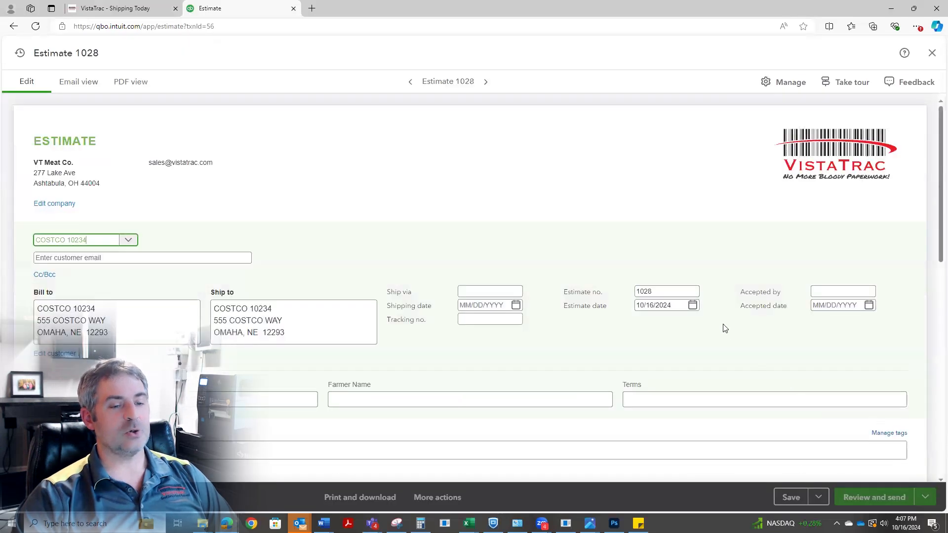
pyautogui.scroll(-4, 719, 321)
pyautogui.click(719, 326)
pyautogui.scroll(-3, 698, 349)
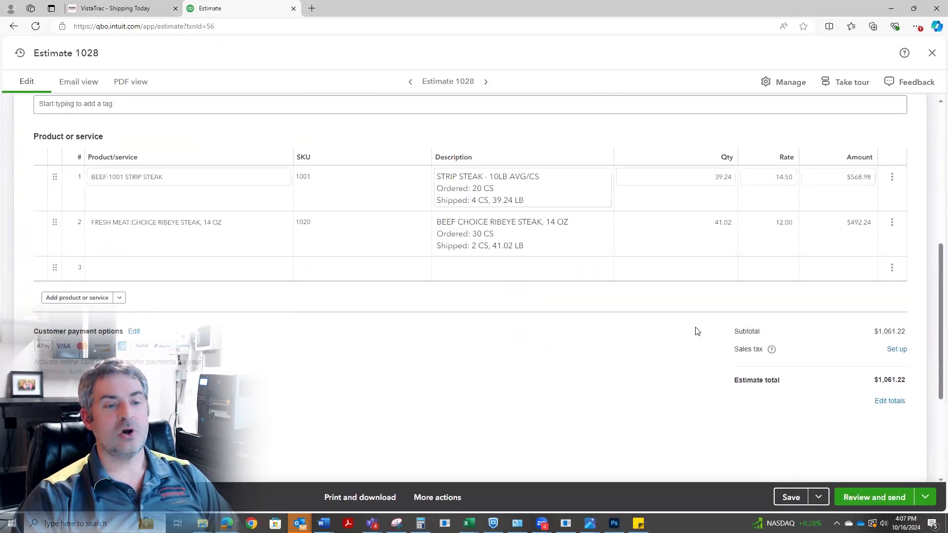
pyautogui.click(717, 266)
pyautogui.click(516, 206)
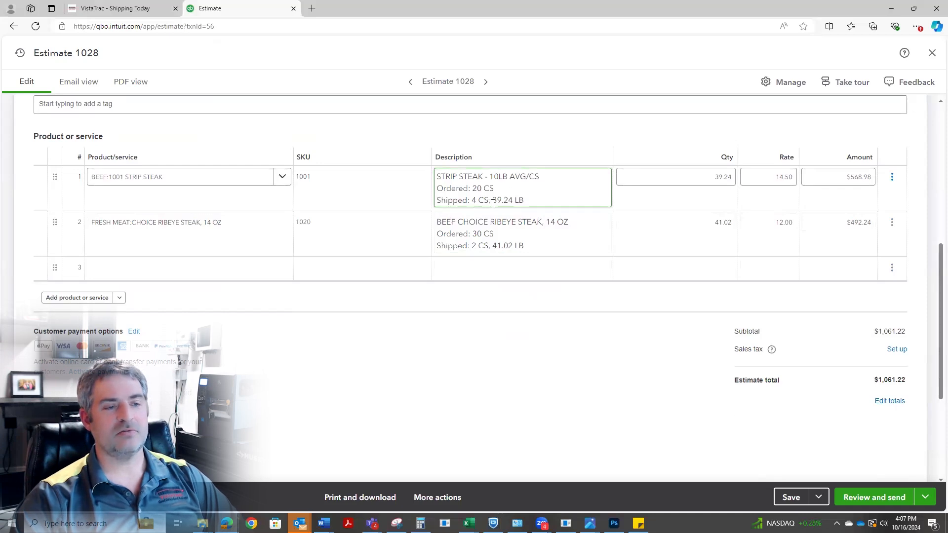
pyautogui.click(498, 234)
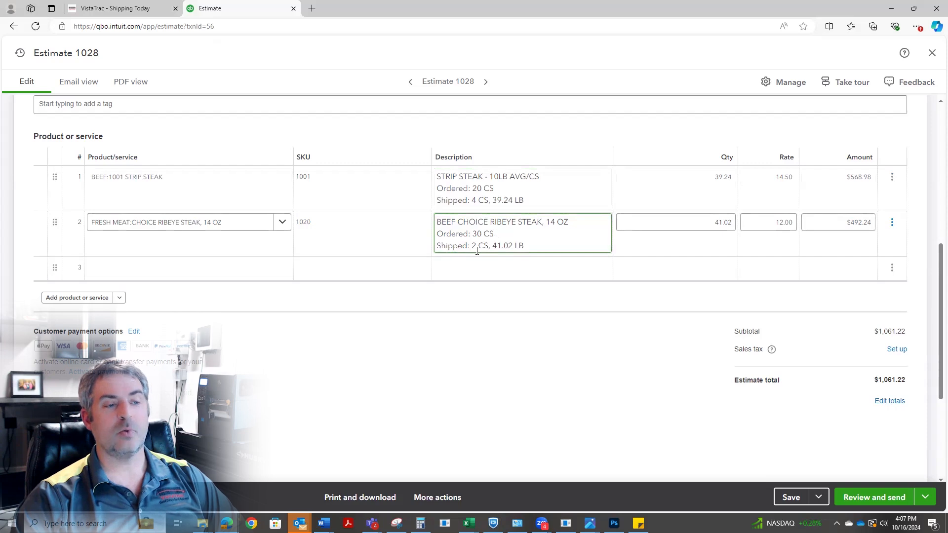
pyautogui.click(609, 328)
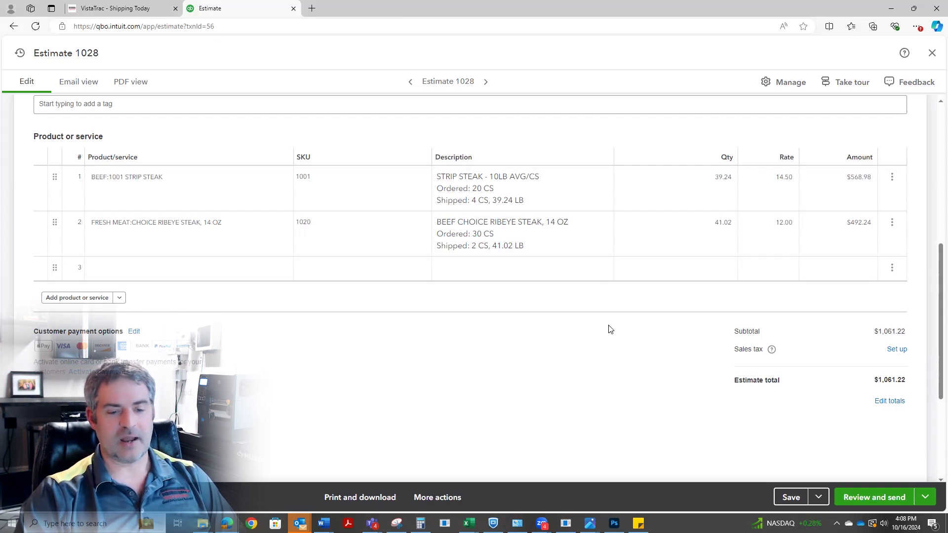
# Start converting the Costco estimate to an invoice, and close the form to return to the estimates list.
pyautogui.click(926, 502)
pyautogui.click(884, 454)
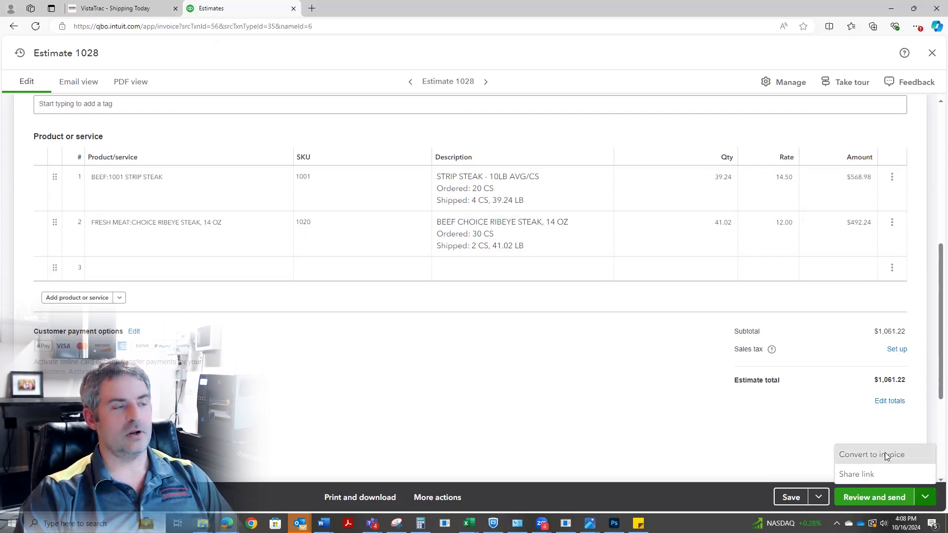
pyautogui.click(932, 55)
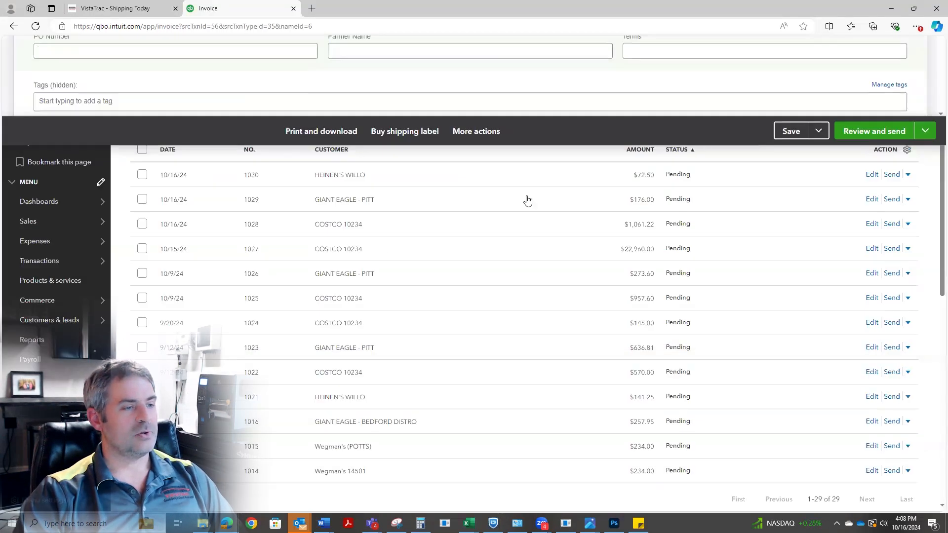
# Switch to VistaTrac and examine the Costco order's shipping weight manifest, closing it when done.
pyautogui.click(151, 10)
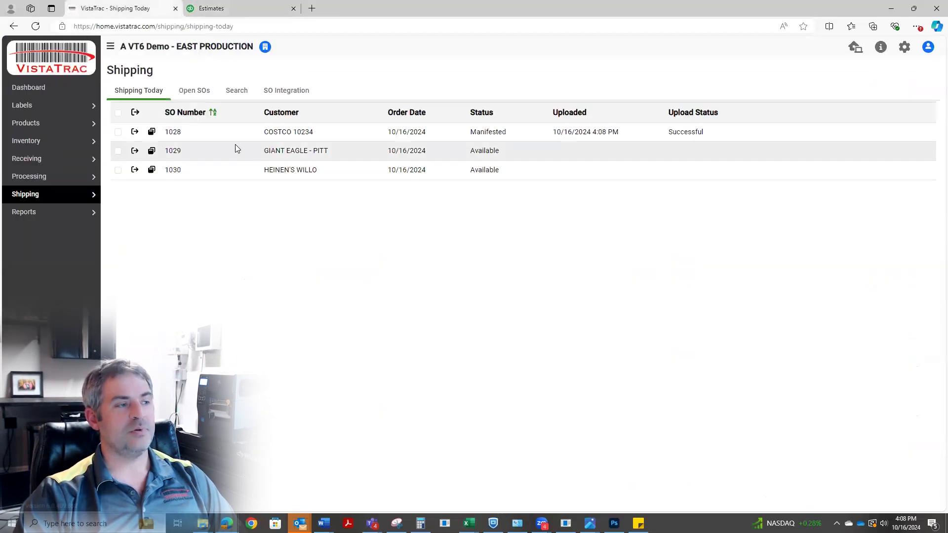
pyautogui.click(136, 133)
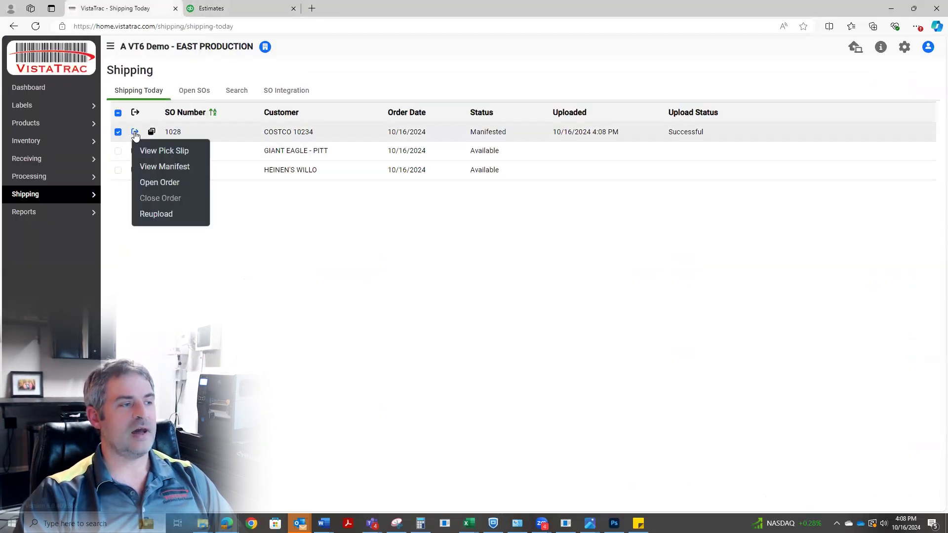
pyautogui.click(159, 165)
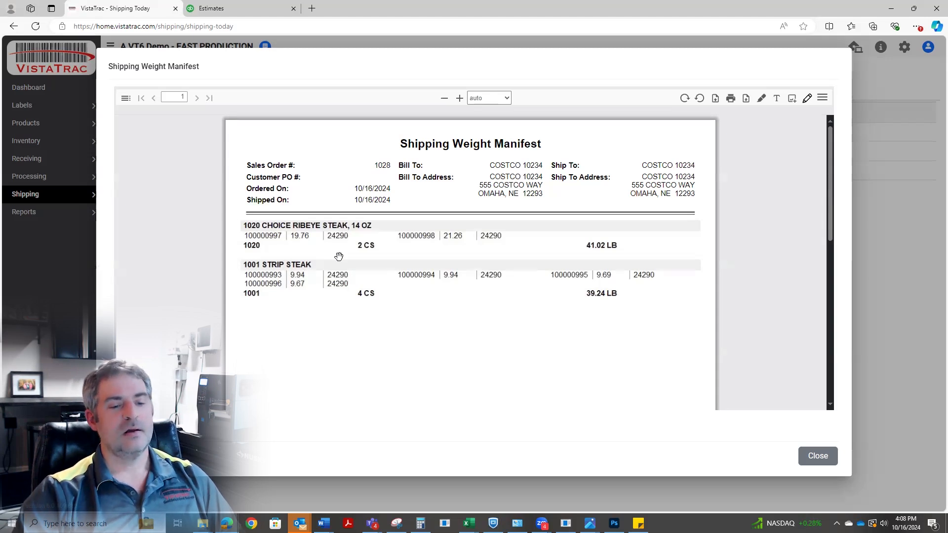
pyautogui.click(808, 458)
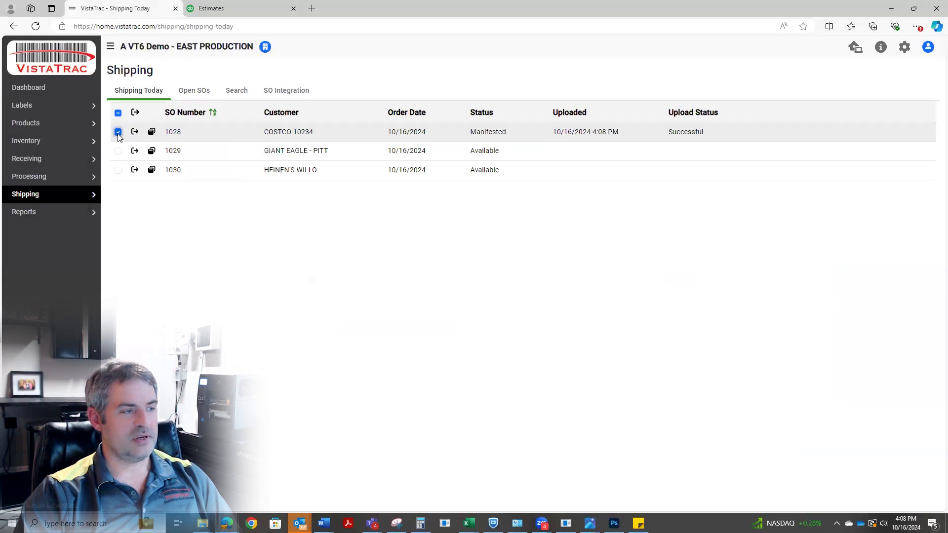
# Deselect the Costco order and view the pick slip of the Giant Eagle - Pitt order.
pyautogui.click(118, 132)
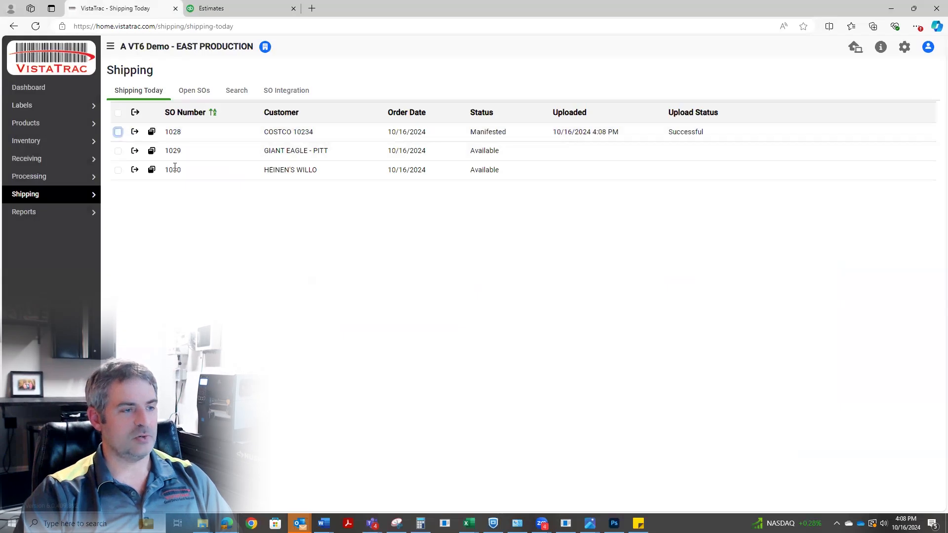
pyautogui.click(152, 151)
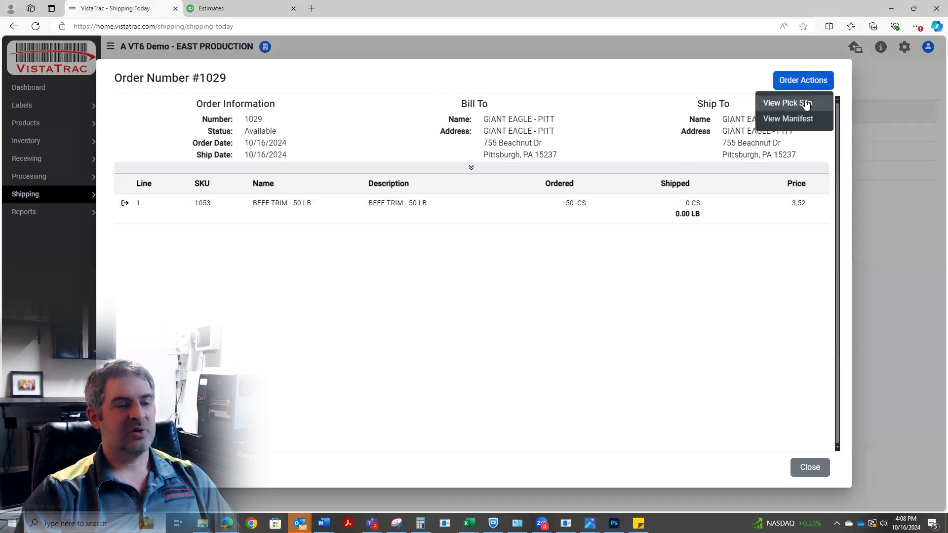
pyautogui.click(805, 101)
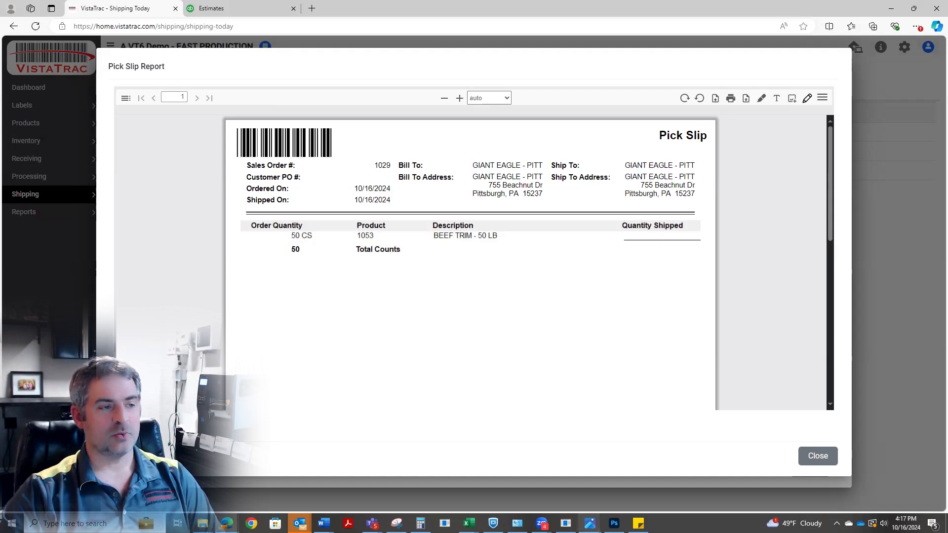
# In the VistaTrac Station's Shipping function, load the Giant Eagle order by its number and scan the beef trim label to ship.
pyautogui.click(566, 524)
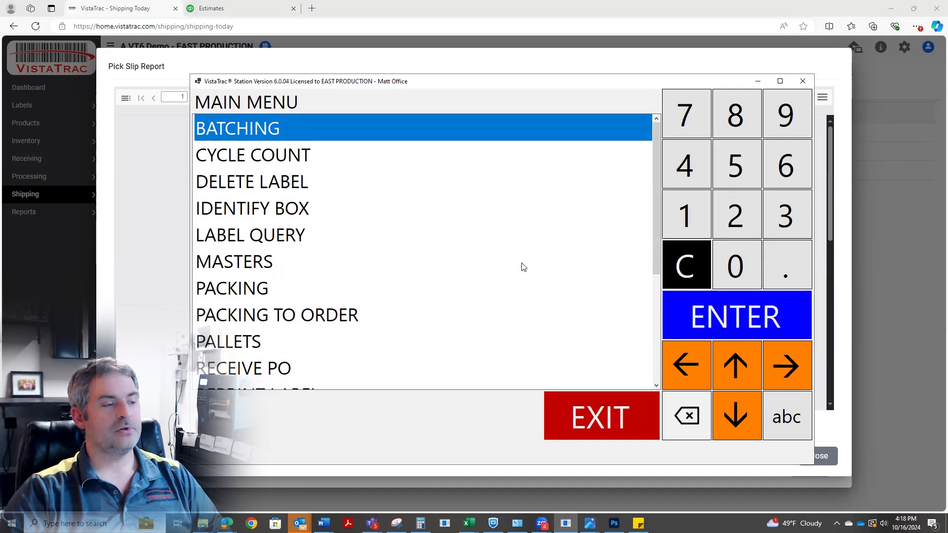
pyautogui.scroll(-1, 400, 324)
pyautogui.click(264, 370)
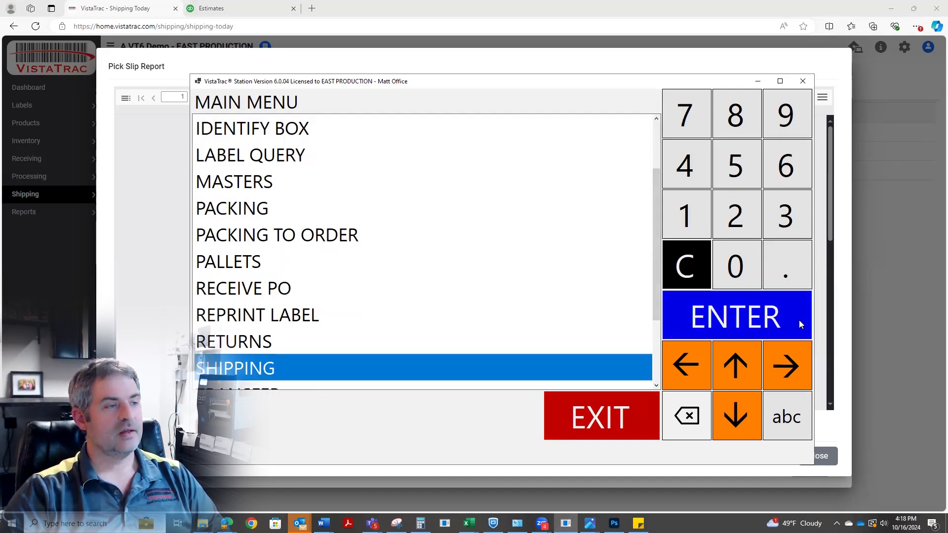
pyautogui.click(768, 326)
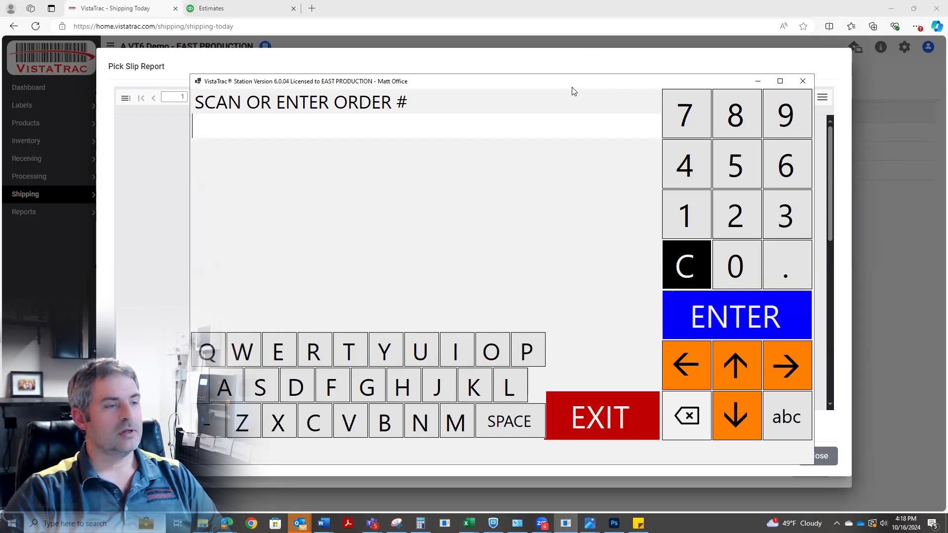
pyautogui.moveTo(573, 91); pyautogui.dragTo(556, 82)
pyautogui.click(669, 205)
pyautogui.click(720, 255)
pyautogui.click(721, 205)
pyautogui.click(752, 123)
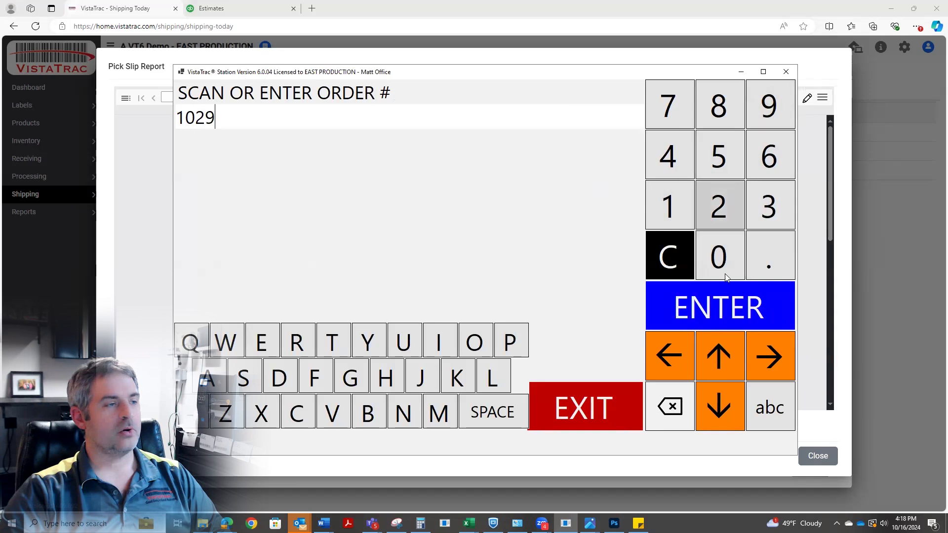
pyautogui.click(703, 309)
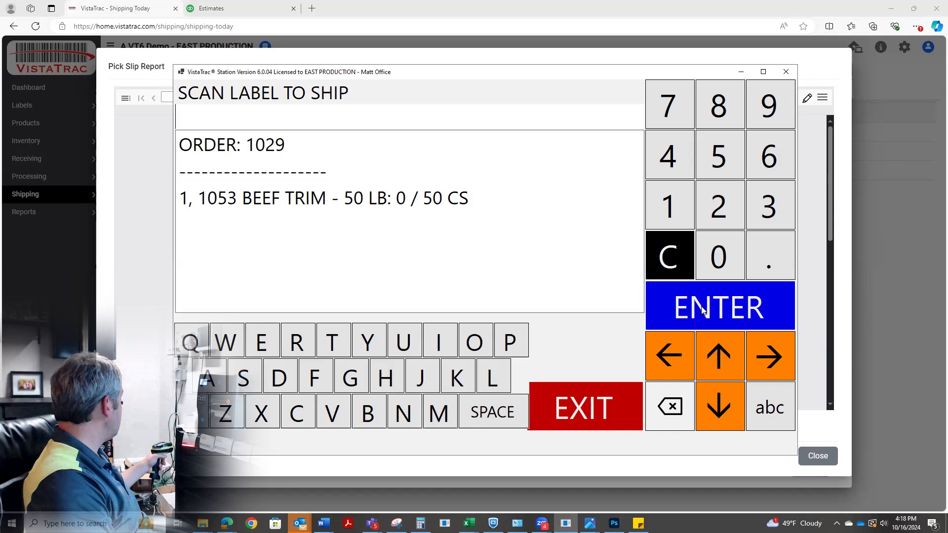
pyautogui.press('Return')
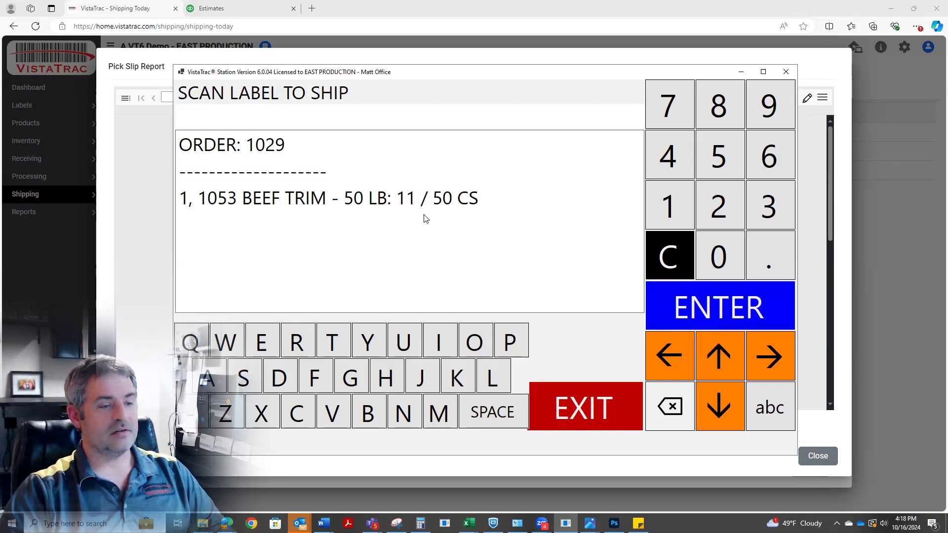
# Close the Giant Eagle order, authorize the short shipment by entering the supervisor ID, and exit the order entry.
pyautogui.click(571, 400)
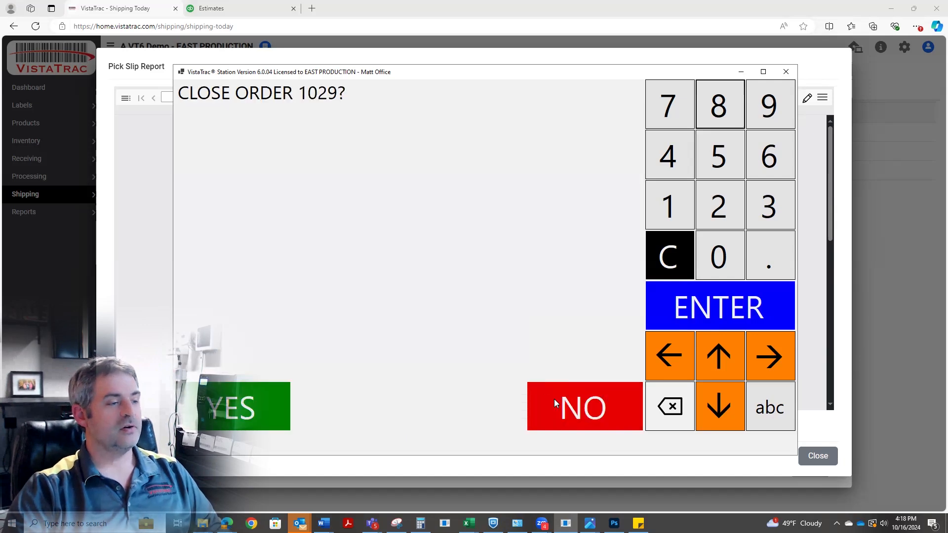
pyautogui.click(256, 411)
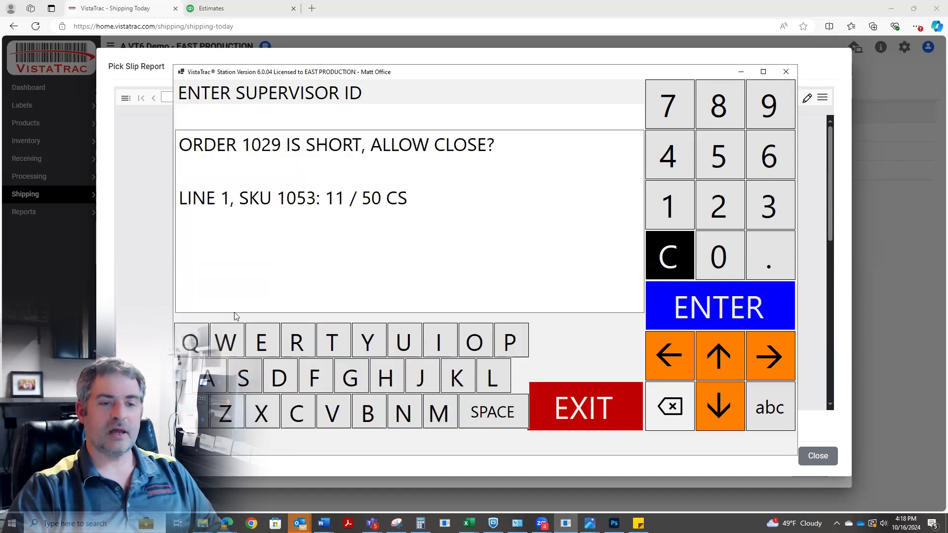
pyautogui.click(769, 213)
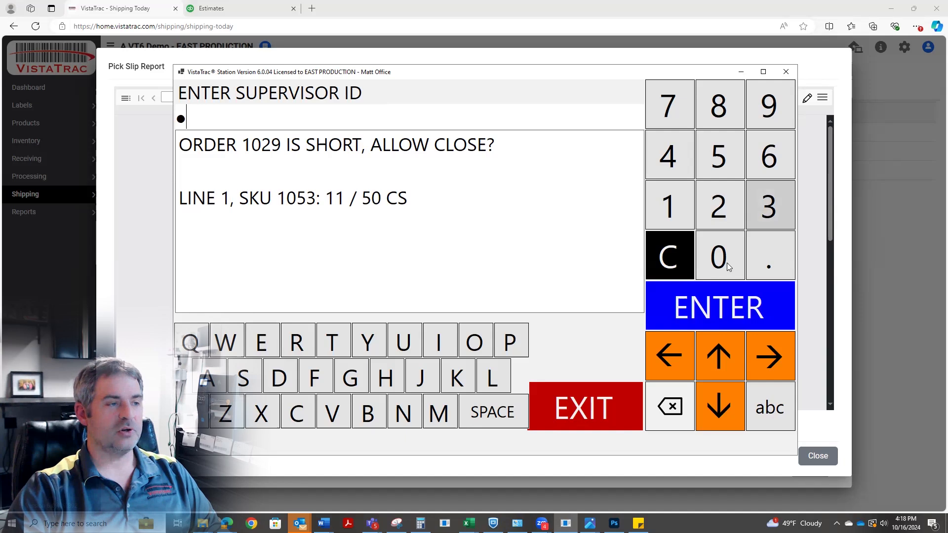
pyautogui.click(721, 303)
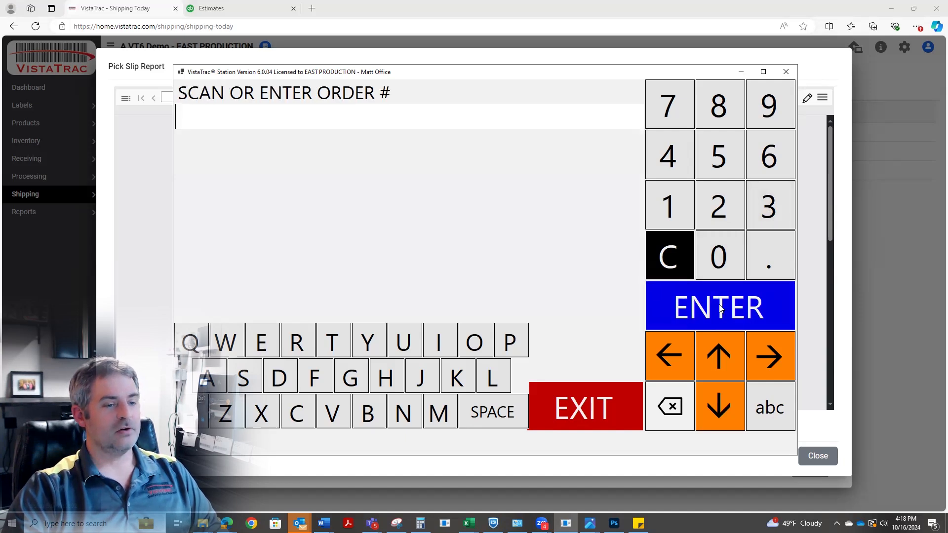
pyautogui.click(572, 407)
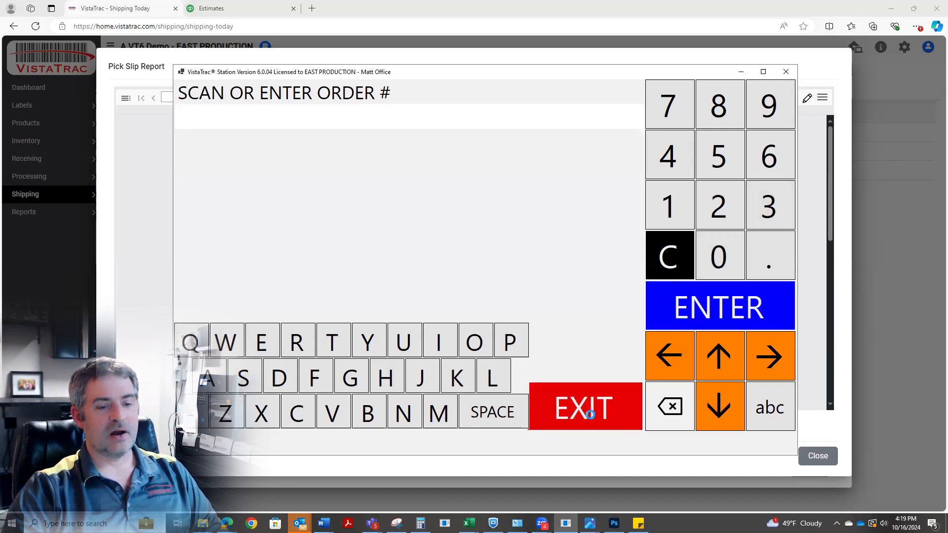
# Close the pick slip in the browser and examine the Giant Eagle order's shipping weight manifest, closing it when done.
pyautogui.click(817, 456)
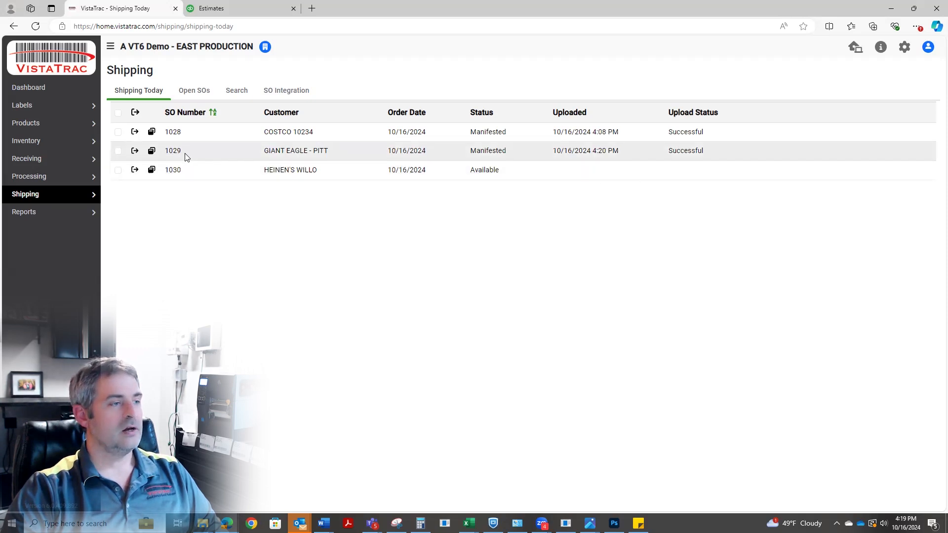
pyautogui.click(135, 150)
pyautogui.click(172, 185)
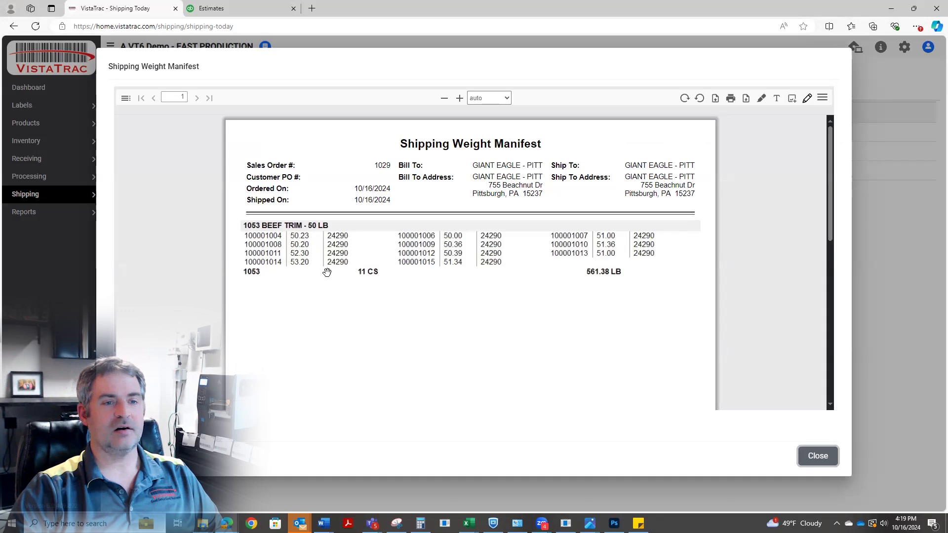
pyautogui.click(818, 457)
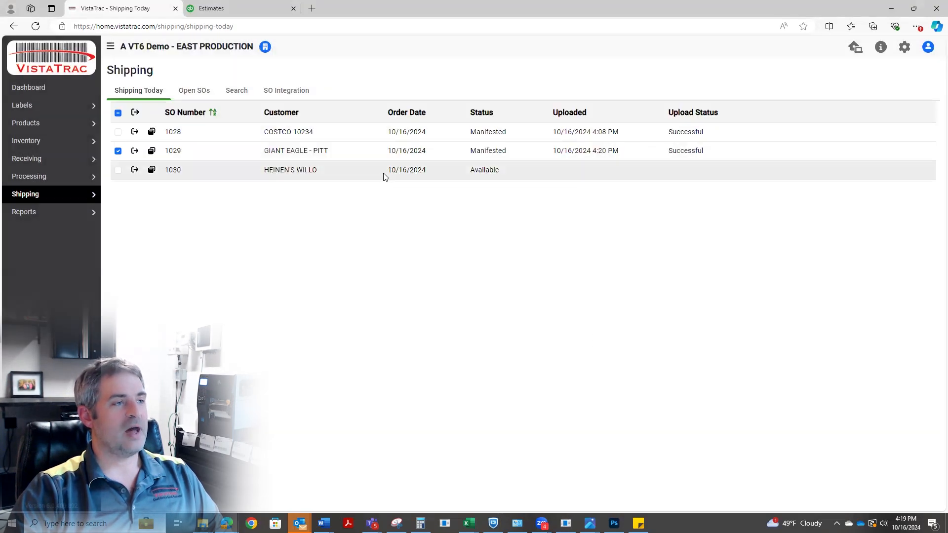
# Switch to QuickBooks, open the 10/16/24 Giant Eagle - Pitt estimate and examine the shipped quantity on its beef trim line.
pyautogui.click(254, 8)
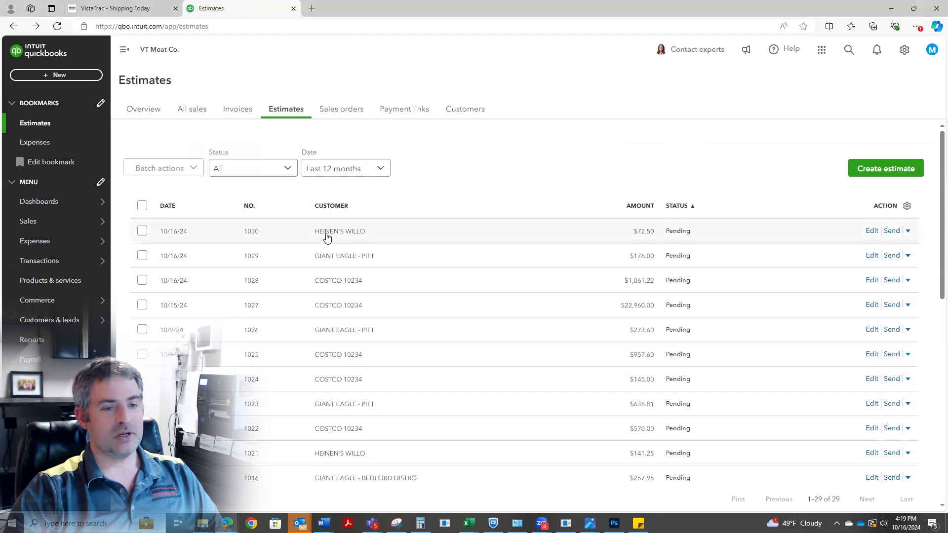
pyautogui.click(344, 260)
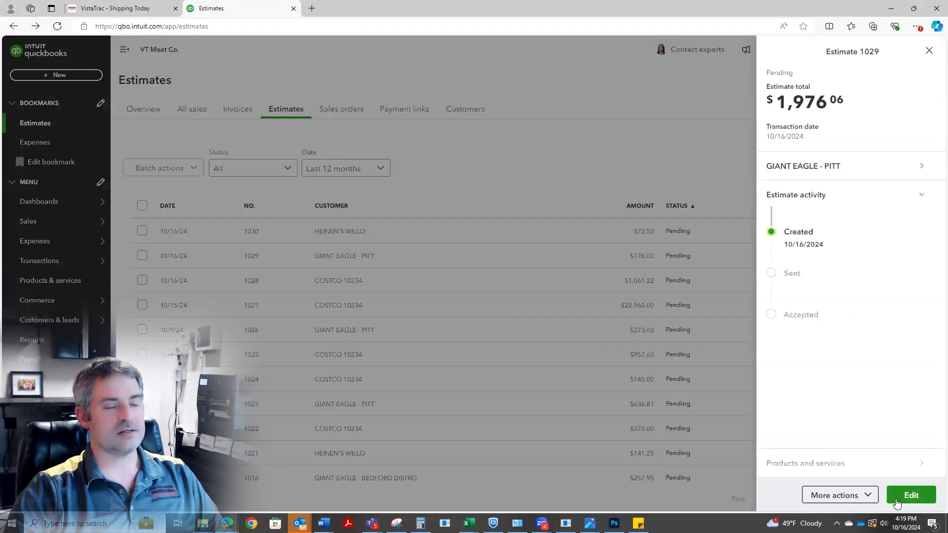
pyautogui.click(896, 496)
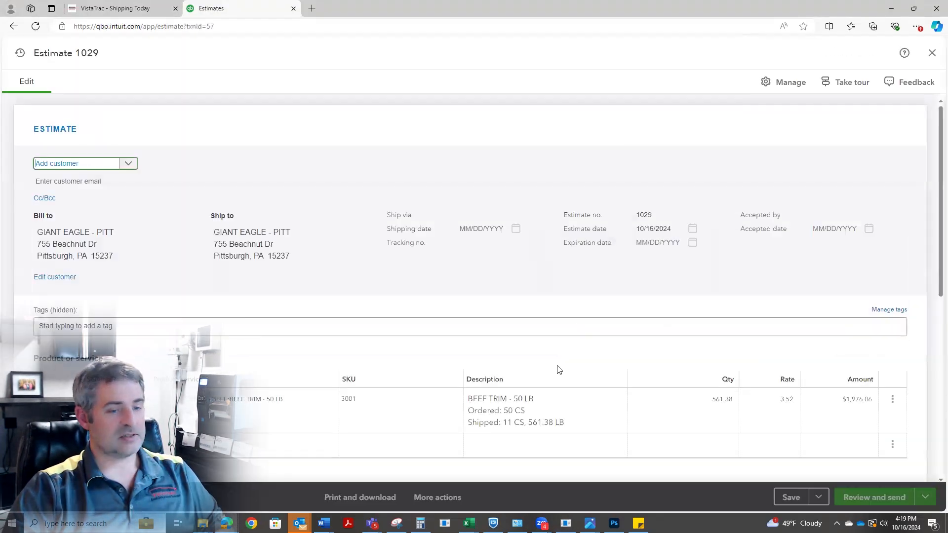
pyautogui.scroll(-5, 559, 369)
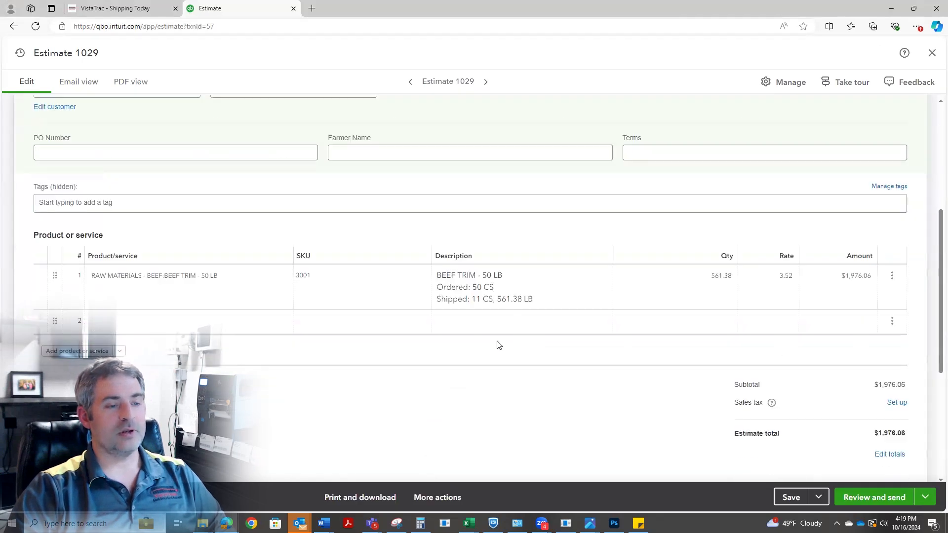